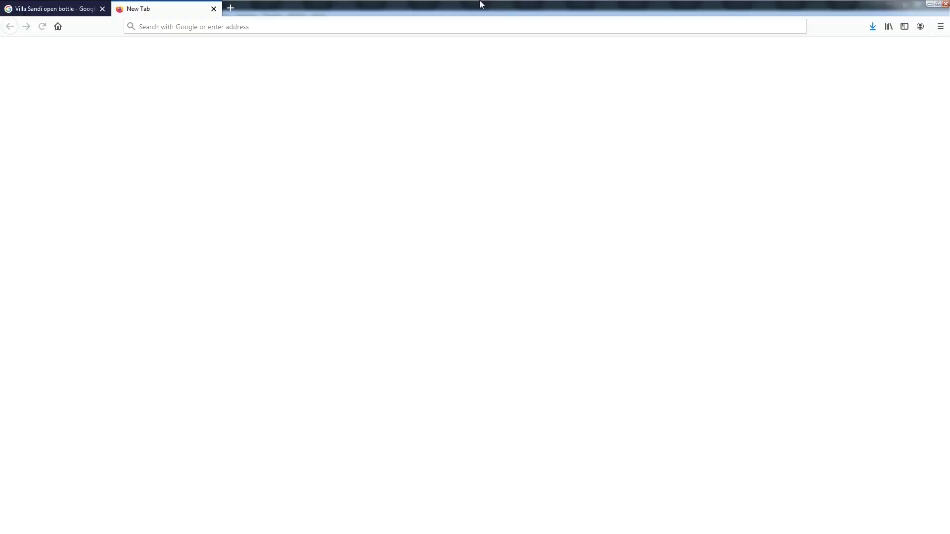
# Load google.com in a new tab and search for 'Villa Sandi open bottle'
pyautogui.click(479, 27)
pyautogui.write('google.com/')
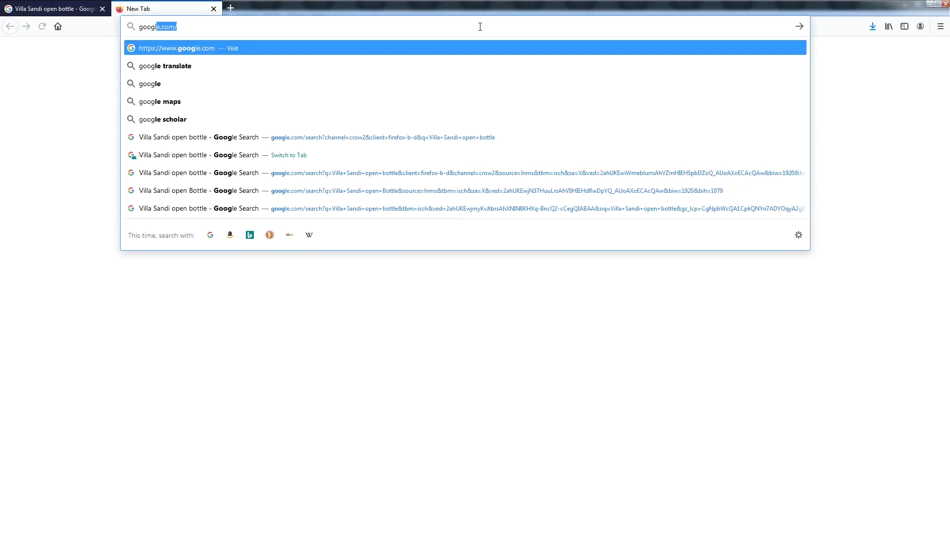
pyautogui.press('Return')
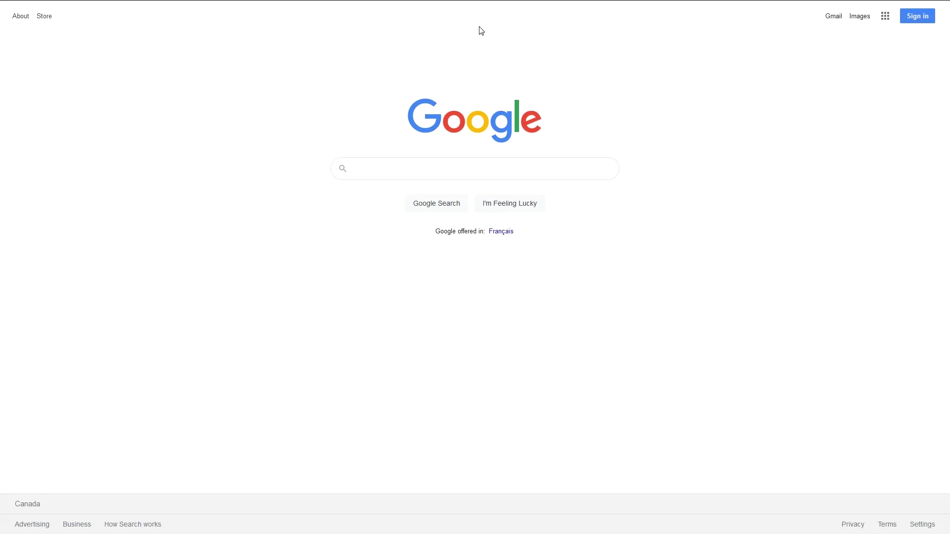
pyautogui.write('Villa Sandi open bottle')
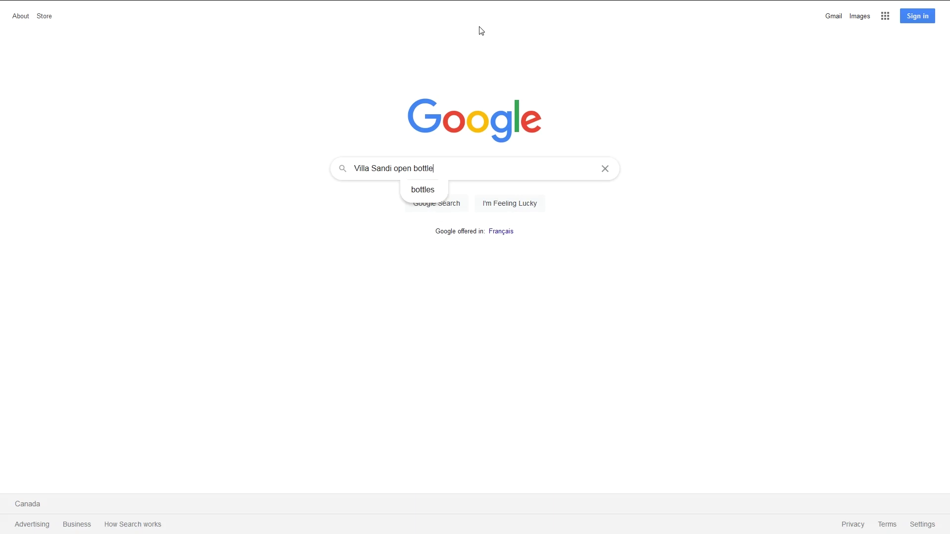
pyautogui.press('Return')
# Switch to Google Images results and scroll down to the Flickr Hive Mind bottle photo
pyautogui.click(135, 49)
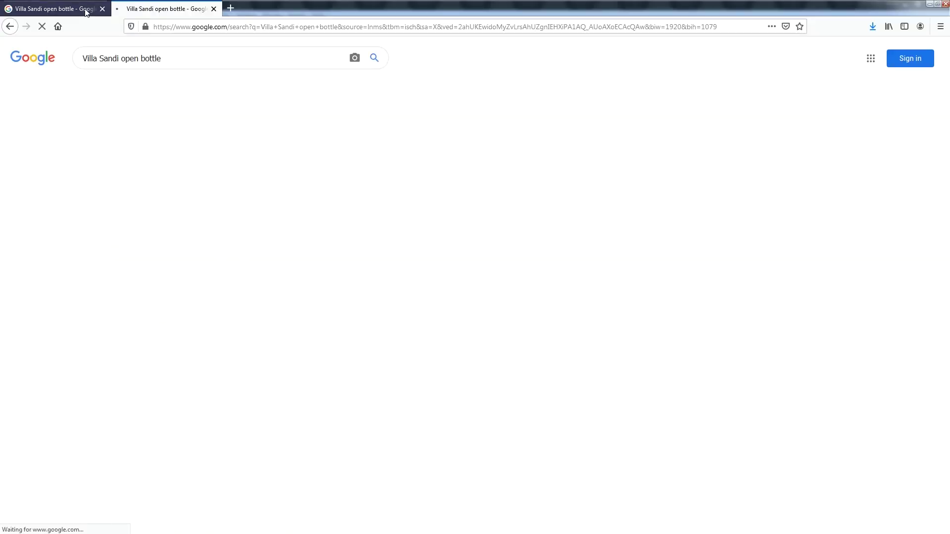
pyautogui.scroll(-3, 634, 403)
pyautogui.scroll(-2, 635, 401)
pyautogui.scroll(-5, 633, 398)
pyautogui.scroll(-5, 634, 398)
pyautogui.scroll(-6, 417, 385)
pyautogui.scroll(-6, 417, 385)
pyautogui.scroll(-5, 421, 386)
pyautogui.scroll(-5, 426, 388)
pyautogui.scroll(-5, 231, 254)
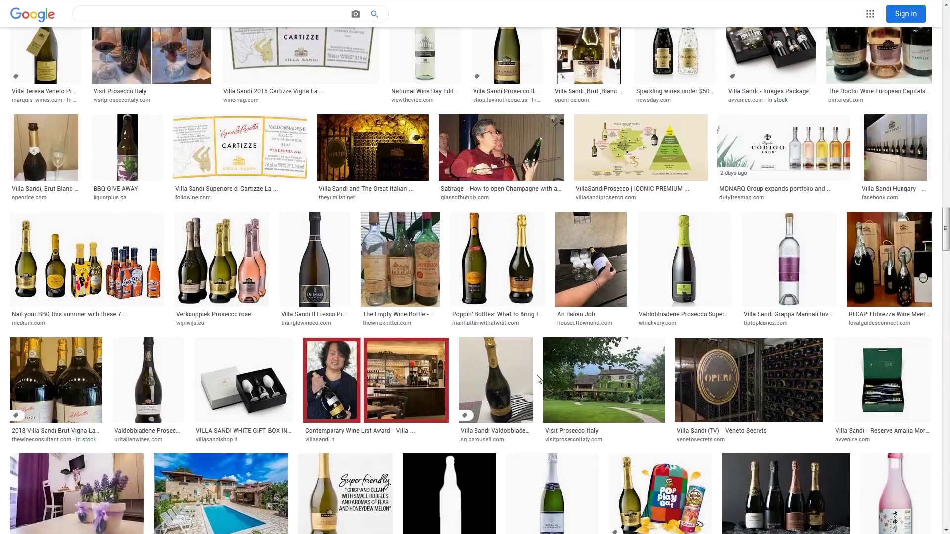
pyautogui.scroll(-4, 231, 254)
pyautogui.scroll(-5, 425, 317)
pyautogui.scroll(-5, 624, 383)
pyautogui.scroll(-5, 625, 383)
pyautogui.scroll(4, 613, 382)
pyautogui.scroll(-4, 599, 381)
pyautogui.scroll(-4, 583, 379)
pyautogui.scroll(-5, 583, 380)
pyautogui.scroll(-5, 581, 376)
pyautogui.scroll(-5, 581, 373)
pyautogui.scroll(-4, 581, 373)
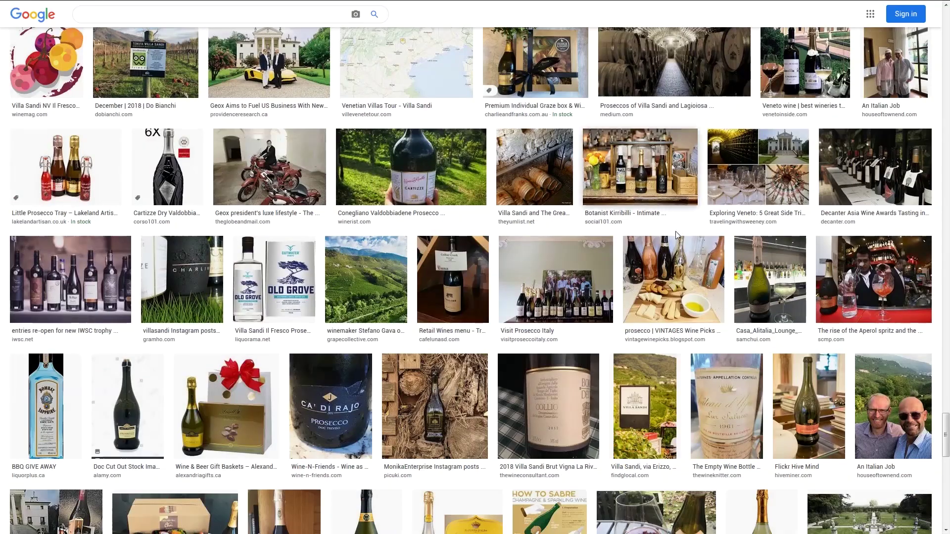
pyautogui.scroll(-3, 637, 168)
pyautogui.scroll(-3, 717, 188)
# Save the Flickr Hive Mind bottle photo as 'Villa Sandi' in the 1-GARBAGE folder
pyautogui.click(812, 205)
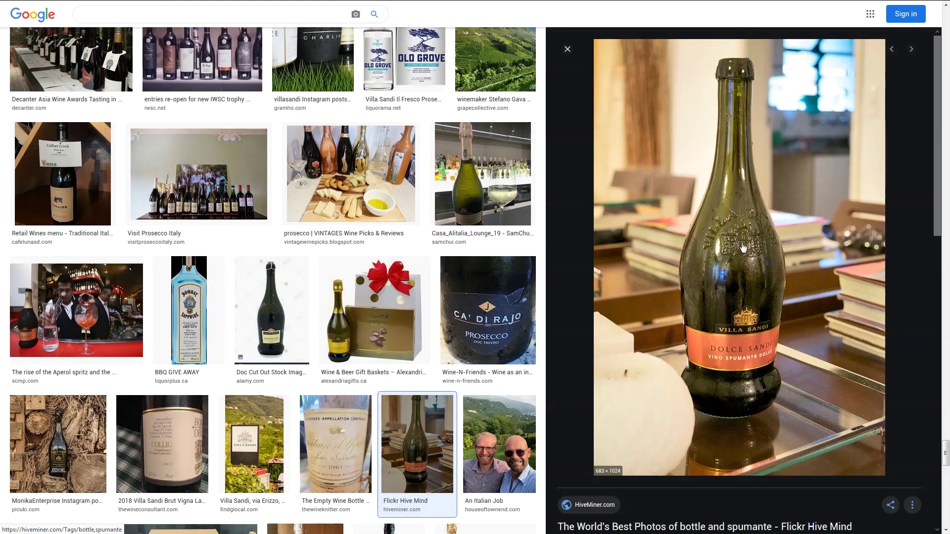
pyautogui.rightClick(736, 270)
pyautogui.click(767, 394)
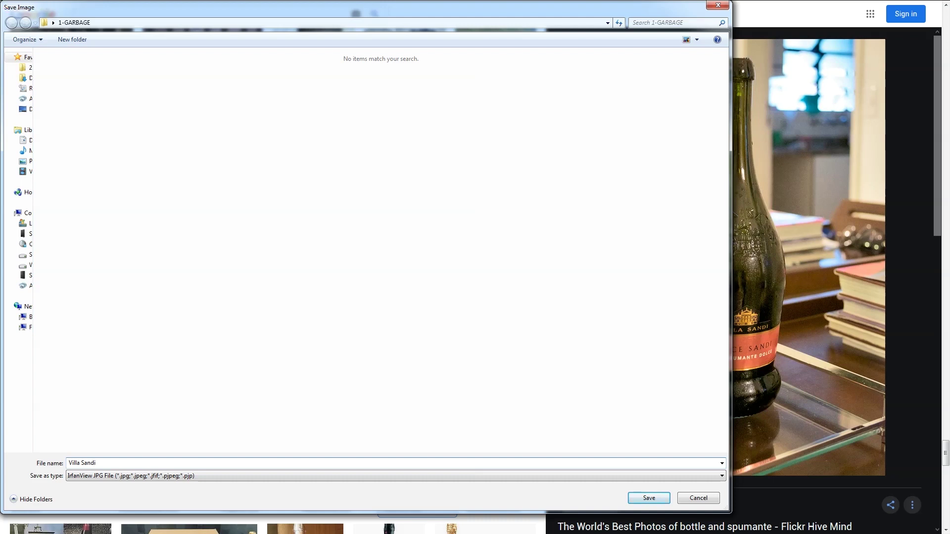
pyautogui.press('Return')
pyautogui.press('Escape')
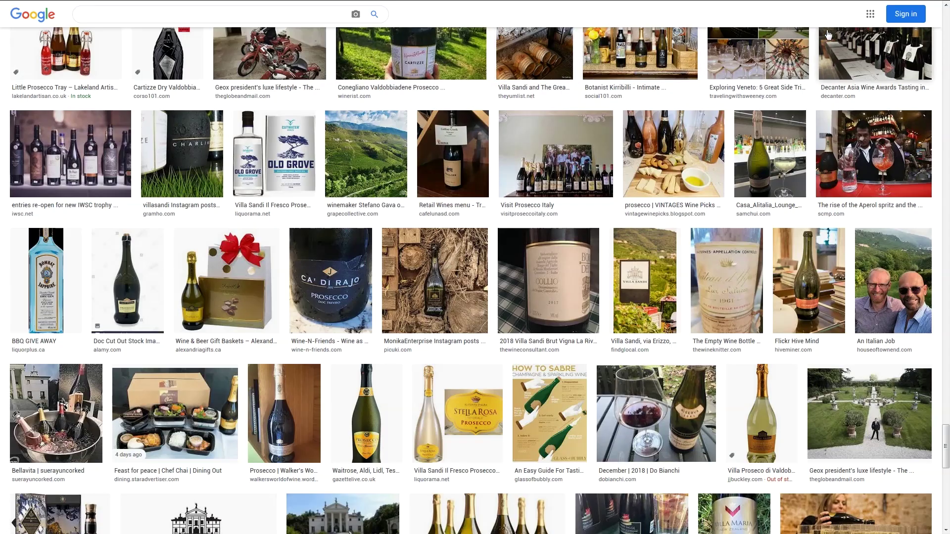
# Close Firefox and maximize the Top viewport in Rhino
pyautogui.click(945, 4)
pyautogui.click(447, 289)
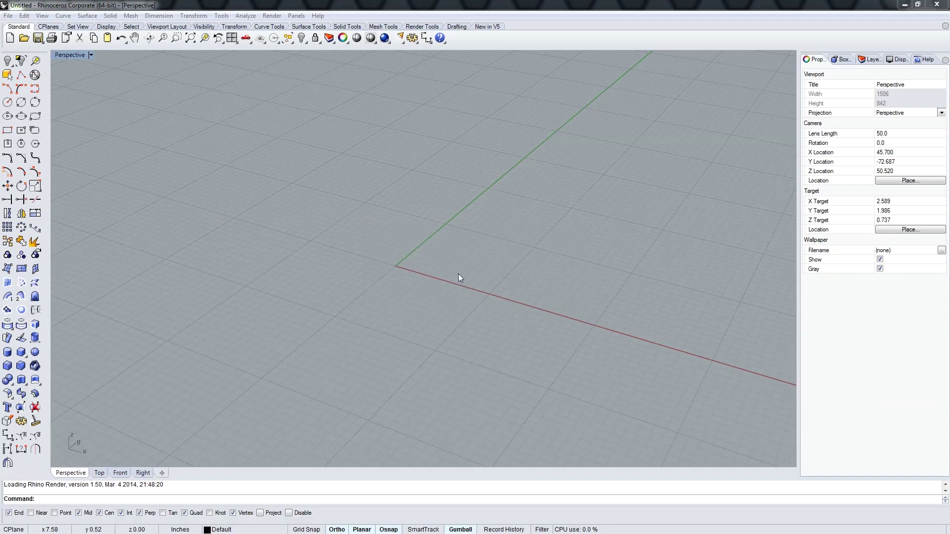
pyautogui.doubleClick(75, 56)
# Place Villa Sandi.jpg as a PictureFrame with its first corner at the origin
pyautogui.write('PictureFrame')
pyautogui.press('Return')
pyautogui.click(237, 171)
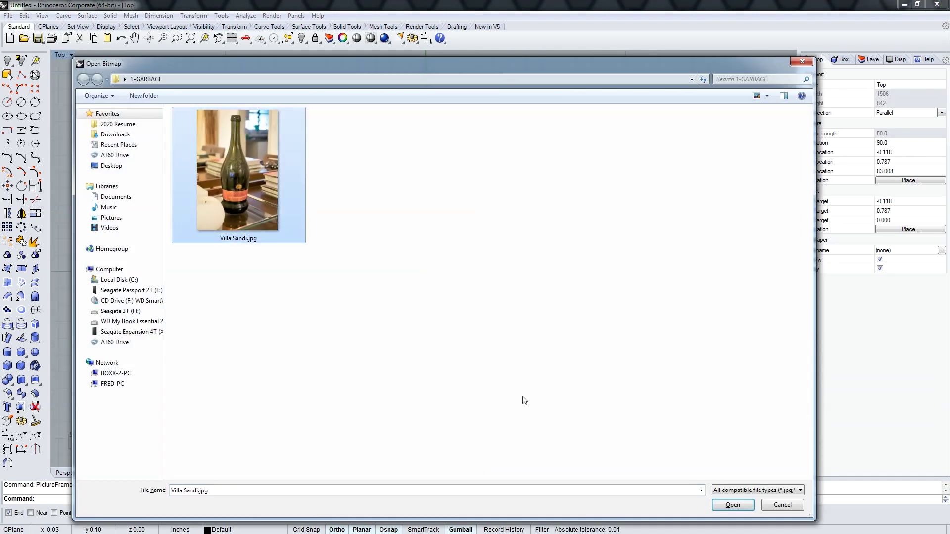
pyautogui.click(733, 504)
pyautogui.click(425, 272)
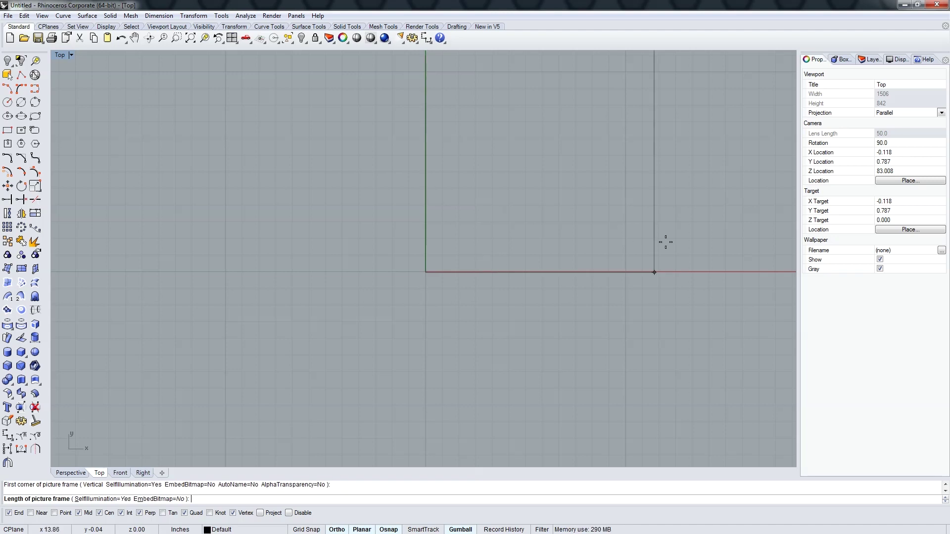
pyautogui.click(769, 272)
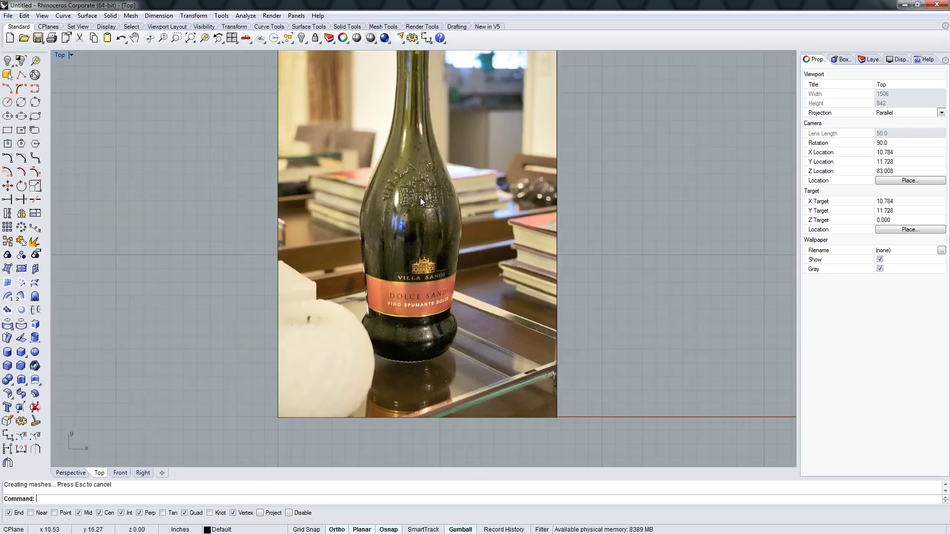
# Trace the bottle's right edge from rim to base as a line-and-arc polyline
pyautogui.moveTo(495, 75); pyautogui.dragTo(447, 145, button='right')
pyautogui.write('polyline')
pyautogui.press('Return')
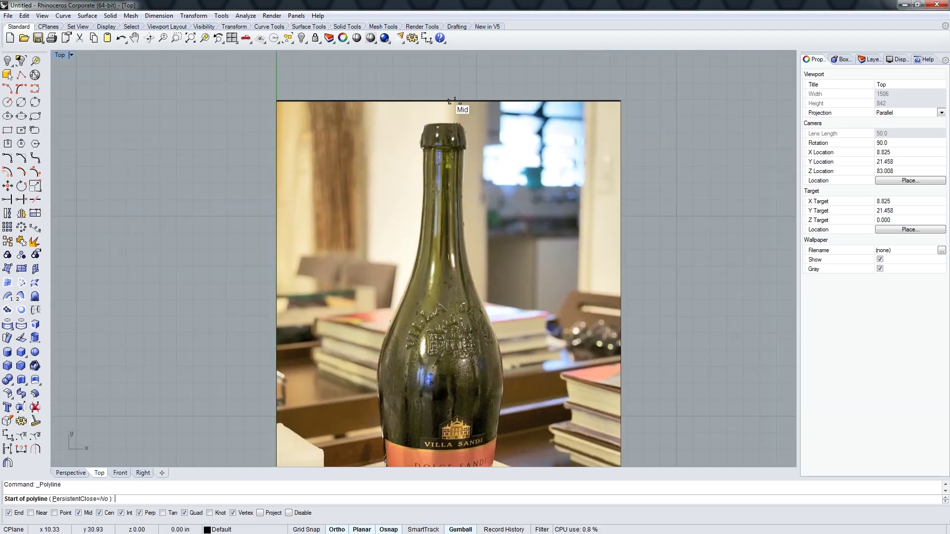
pyautogui.scroll(10, 447, 105)
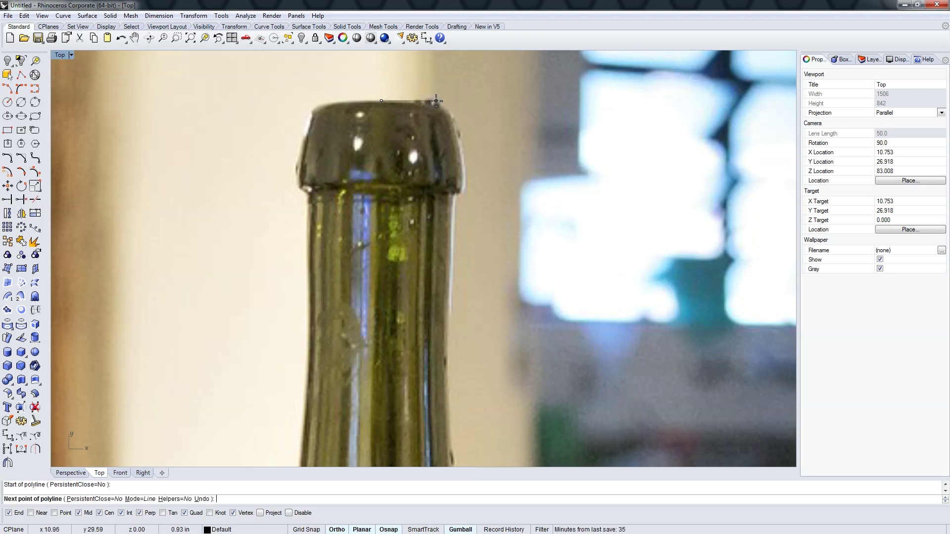
pyautogui.click(431, 101)
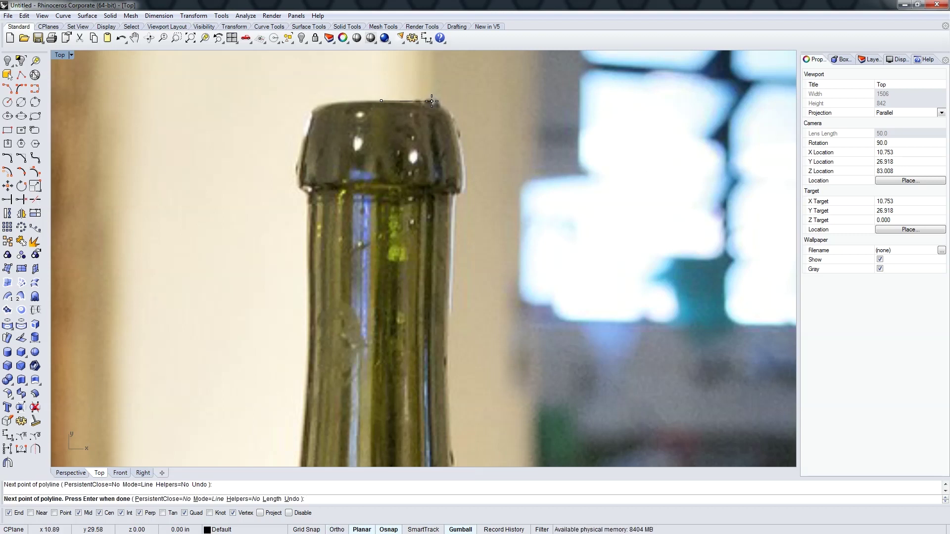
pyautogui.click(214, 499)
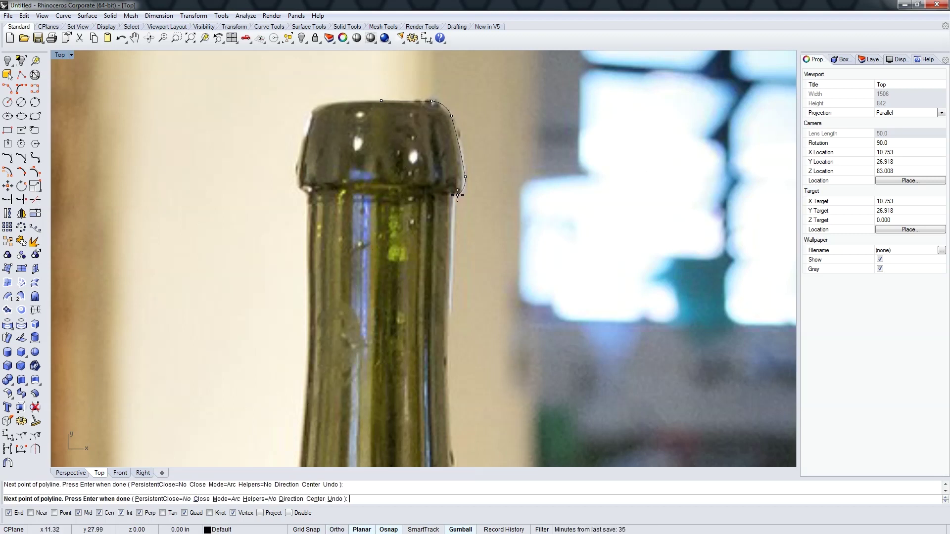
pyautogui.click(230, 498)
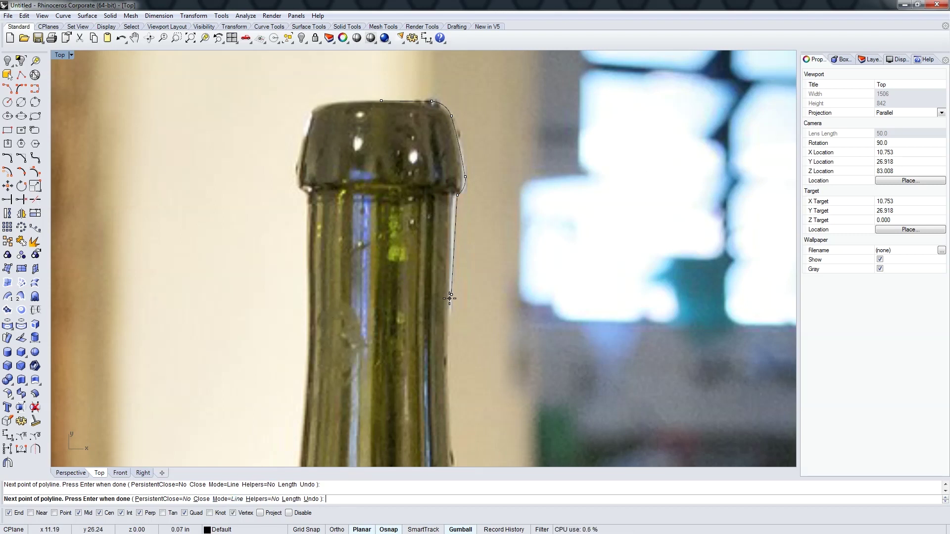
pyautogui.scroll(-5, 455, 369)
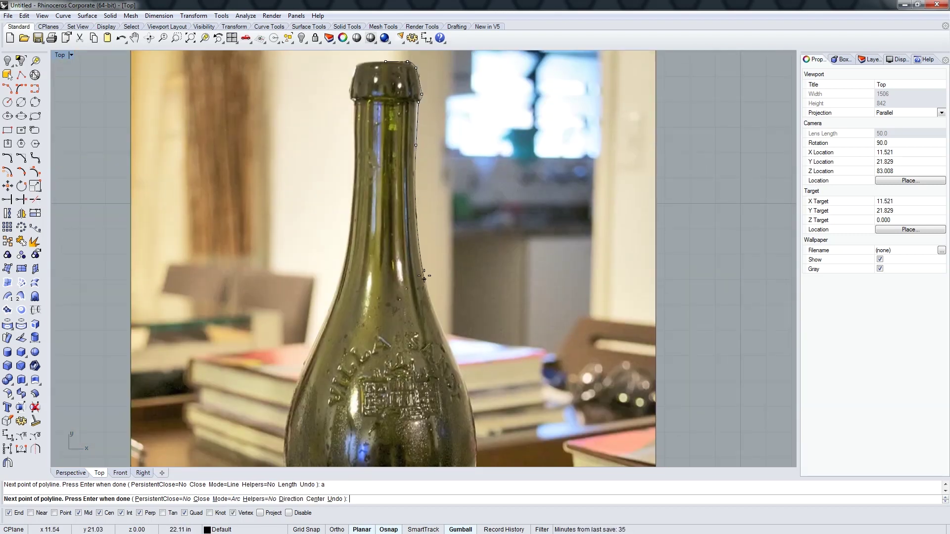
pyautogui.click(475, 432)
pyautogui.moveTo(475, 432); pyautogui.dragTo(417, 189, button='right')
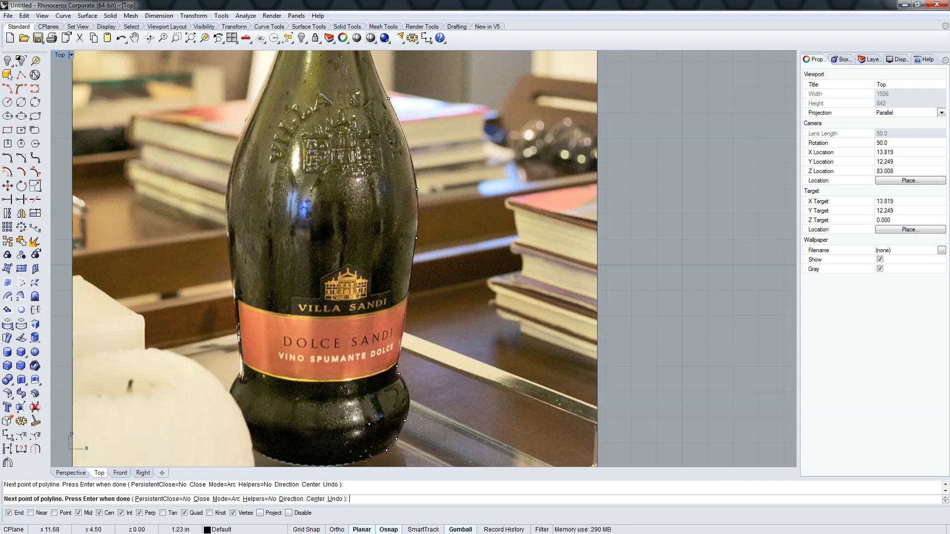
pyautogui.press('Return')
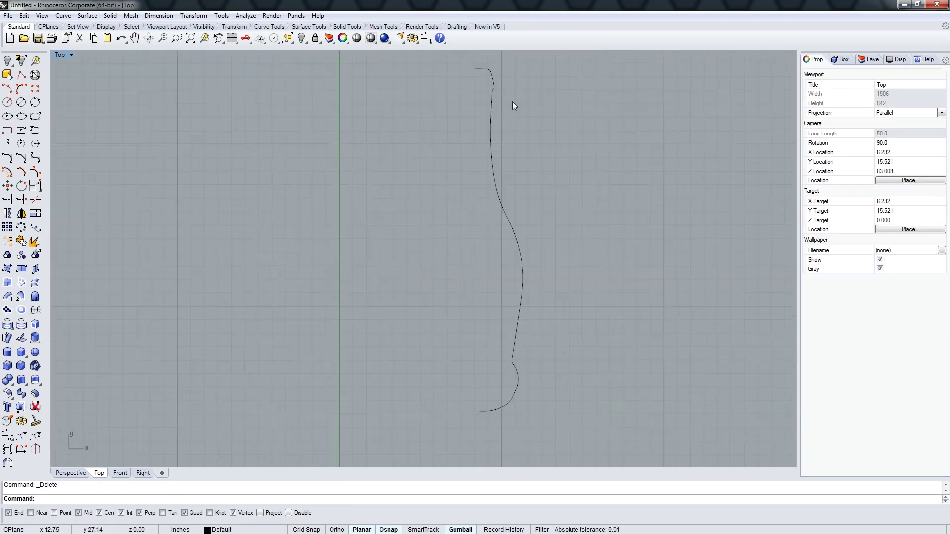
# Draw a vertical centre axis line and drag the profile's base points onto it
pyautogui.press('Return')
pyautogui.click(476, 69)
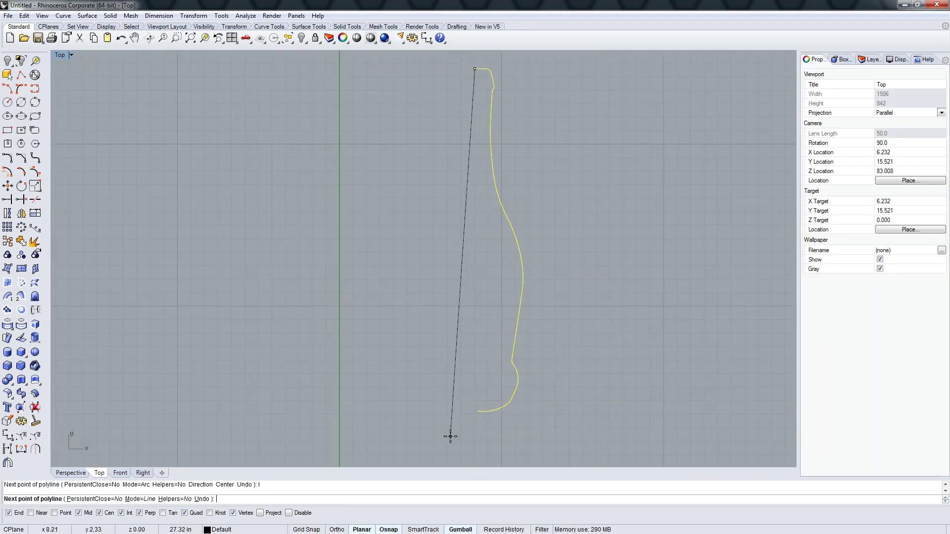
pyautogui.press('Escape')
pyautogui.scroll(5, 495, 414)
pyautogui.moveTo(434, 404); pyautogui.dragTo(425, 404)
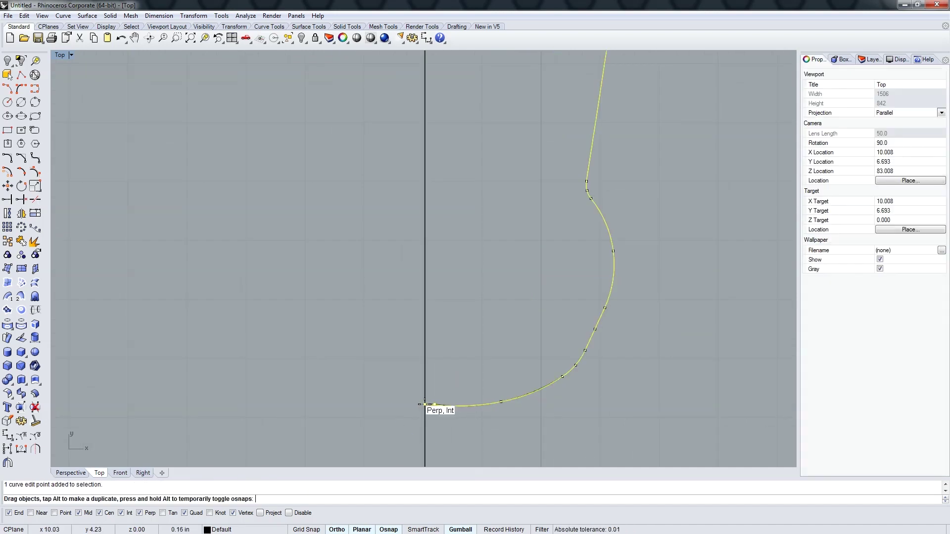
pyautogui.moveTo(502, 394); pyautogui.dragTo(503, 379)
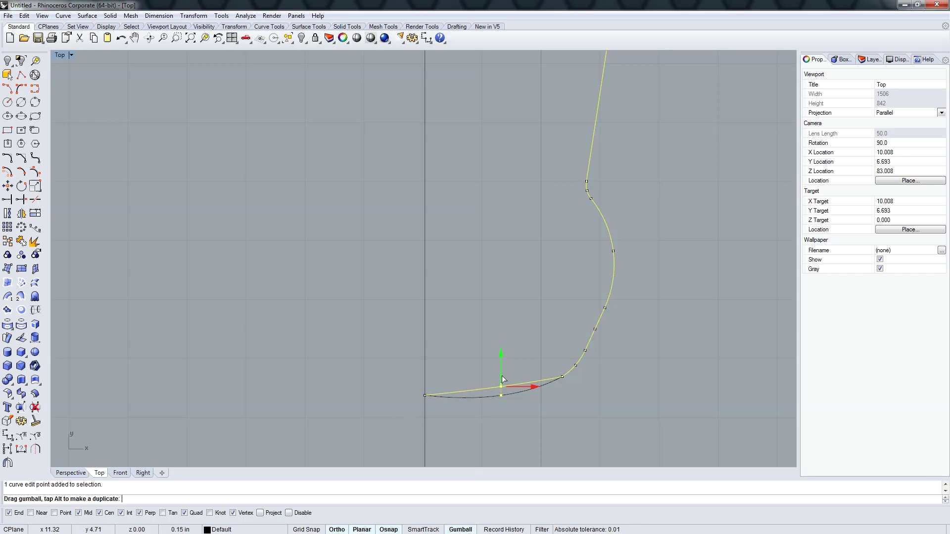
# Show the profile's edit points and delete the extra point at the base
pyautogui.rightClick(431, 404)
pyautogui.click(460, 420)
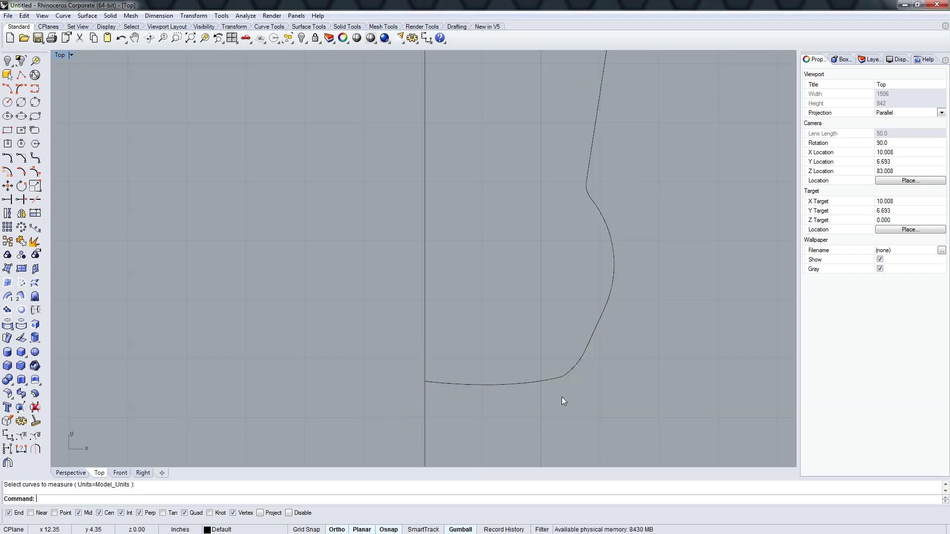
pyautogui.press('Escape')
pyautogui.click(501, 384)
pyautogui.click(452, 405)
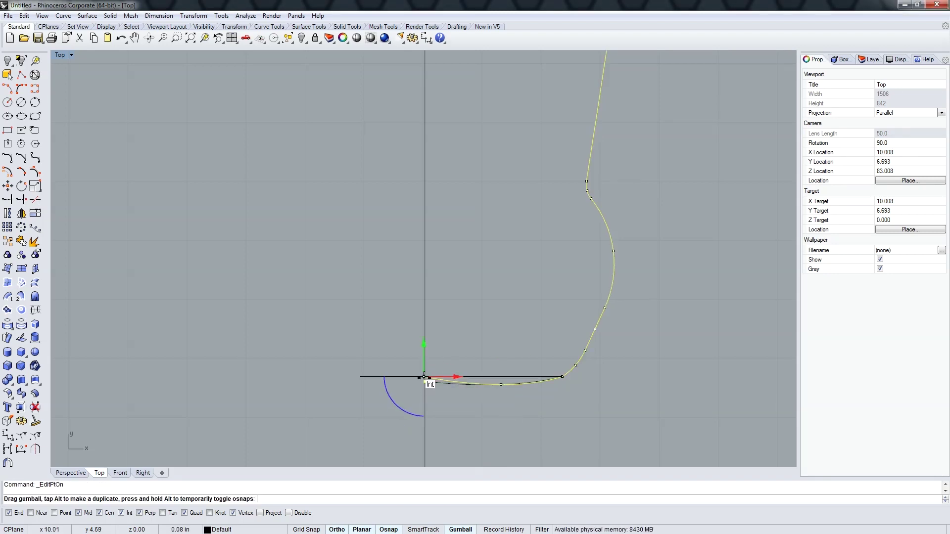
pyautogui.press('Delete')
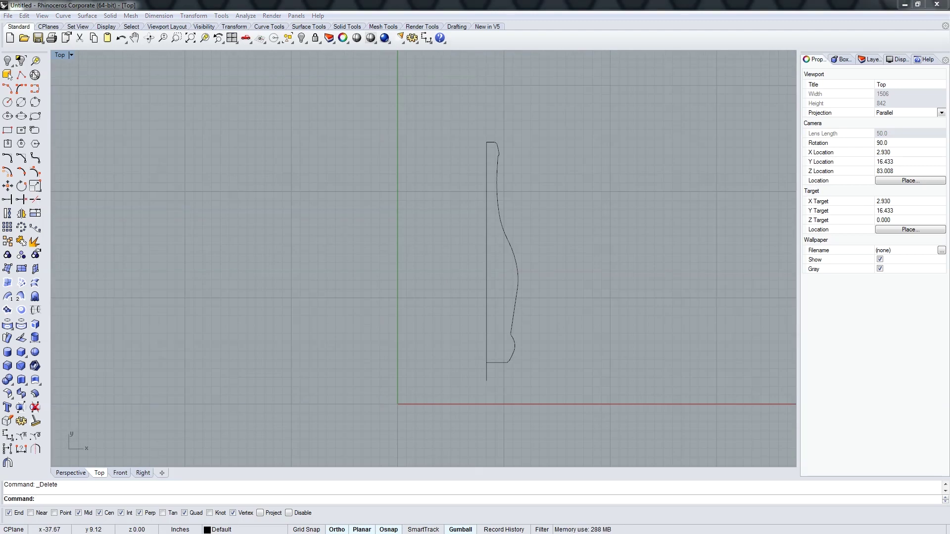
# Offset the profile curve to create the wall-thickness copy
pyautogui.scroll(3, 531, 281)
pyautogui.scroll(1, 506, 164)
pyautogui.write('Offset')
pyautogui.press('Return')
pyautogui.click(498, 269)
pyautogui.click(482, 420)
pyautogui.moveTo(482, 396); pyautogui.dragTo(422, 412, button='right')
# Trim the overlapping curve ends and join the four curves into two open curves
pyautogui.write('trim')
pyautogui.press('Return')
pyautogui.press('Return')
pyautogui.scroll(-2, 377, 291)
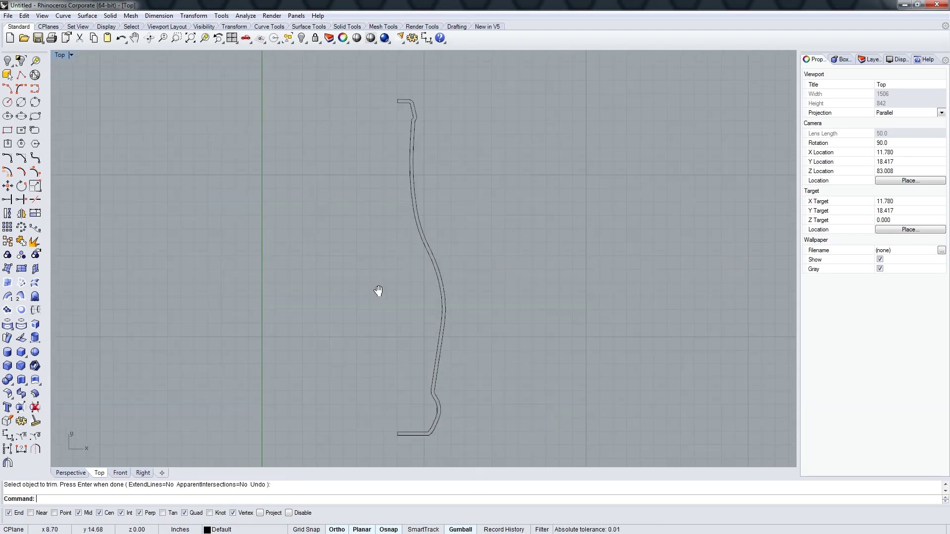
pyautogui.press('Escape')
pyautogui.hotkey('ctrl', 'a')
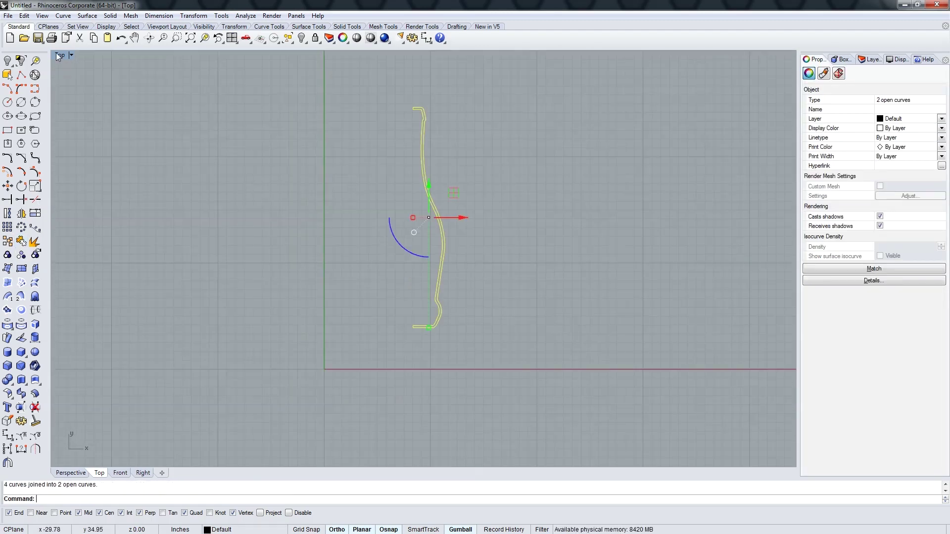
pyautogui.hotkey('ctrl', 'Tab')
# Revolve the profile a full circle around its vertical centre axis into the bottle body
pyautogui.moveTo(457, 292); pyautogui.dragTo(500, 298)
pyautogui.click(553, 250)
pyautogui.moveTo(553, 250); pyautogui.dragTo(373, 381)
pyautogui.scroll(3, 451, 133)
pyautogui.click(434, 454)
pyautogui.click(434, 130)
pyautogui.press('Escape')
pyautogui.click(440, 442)
pyautogui.click(448, 446)
pyautogui.press('Return')
pyautogui.click(442, 124)
pyautogui.press('Return')
pyautogui.press('Return')
# Switch the view to Shaded display and orbit around the bottle
pyautogui.click(91, 55)
pyautogui.click(87, 92)
pyautogui.moveTo(339, 250)
pyautogui.mouseDown(button='right')
pyautogui.moveTo(350, 259)
pyautogui.moveTo(428, 257)
pyautogui.mouseUp(button='right')
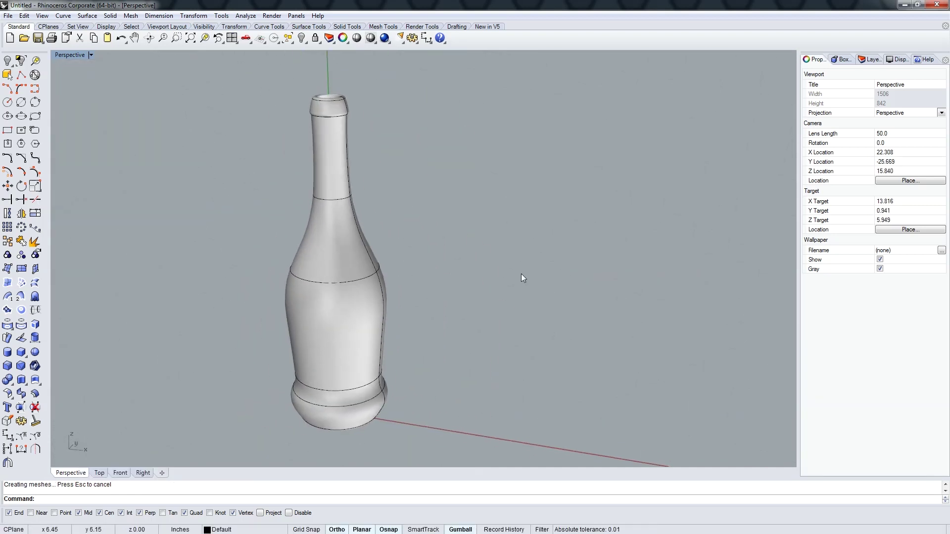
# Place the bottle photo as a picture frame beside the model, then delete it
pyautogui.press('Return')
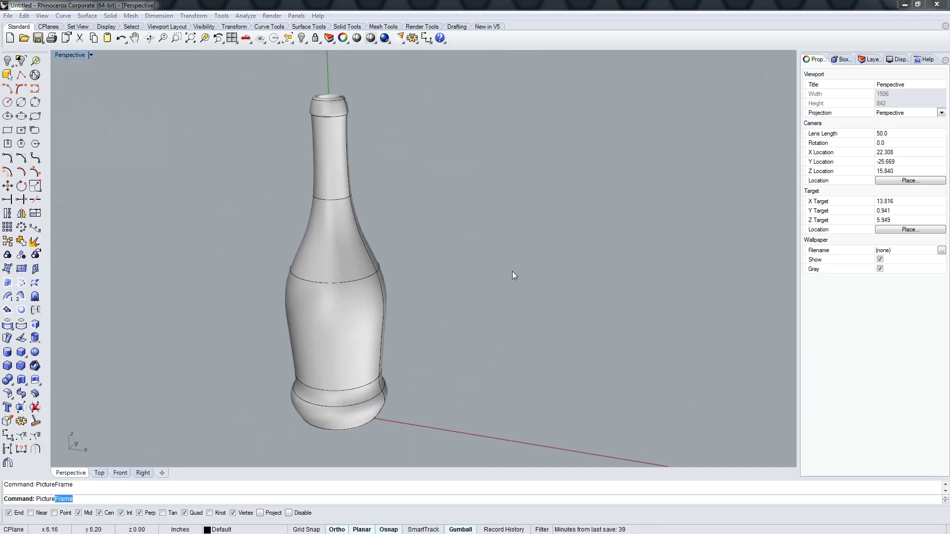
pyautogui.doubleClick(248, 165)
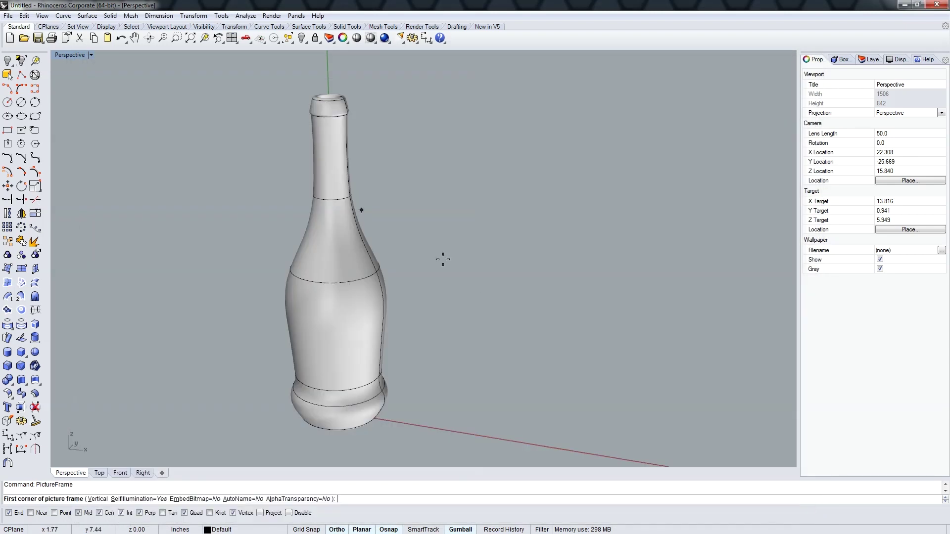
pyautogui.click(482, 436)
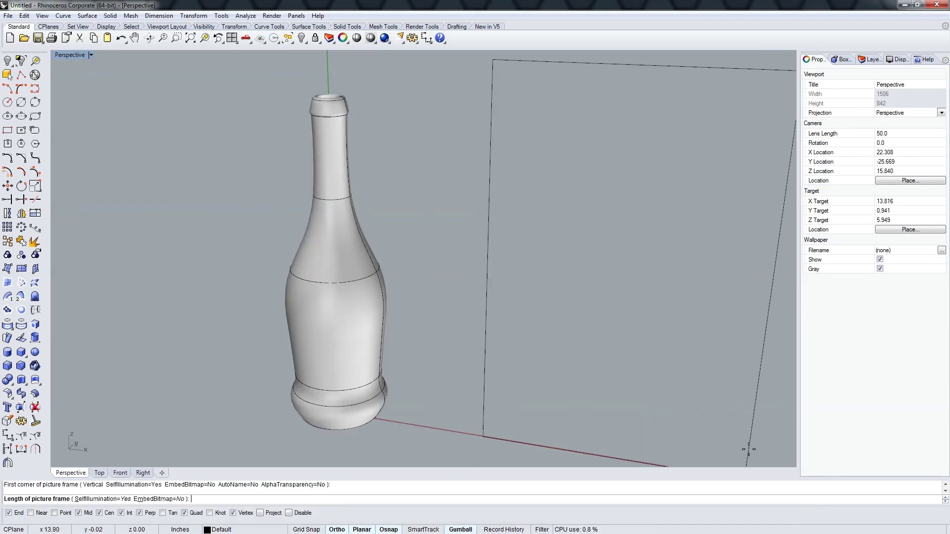
pyautogui.click(748, 449)
pyautogui.moveTo(627, 305)
pyautogui.mouseDown(button='right')
pyautogui.moveTo(542, 322)
pyautogui.moveTo(618, 328)
pyautogui.mouseUp(button='right')
pyautogui.click(618, 328)
pyautogui.press('Delete')
# Recenter the view on the bottle and reset the construction plane to World
pyautogui.moveTo(479, 236); pyautogui.dragTo(455, 220, button='right')
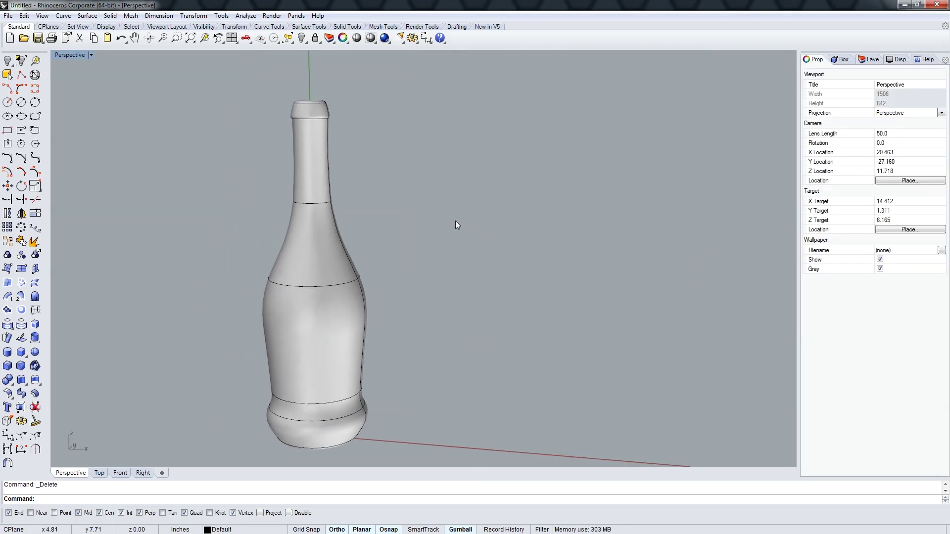
pyautogui.scroll(-2, 455, 221)
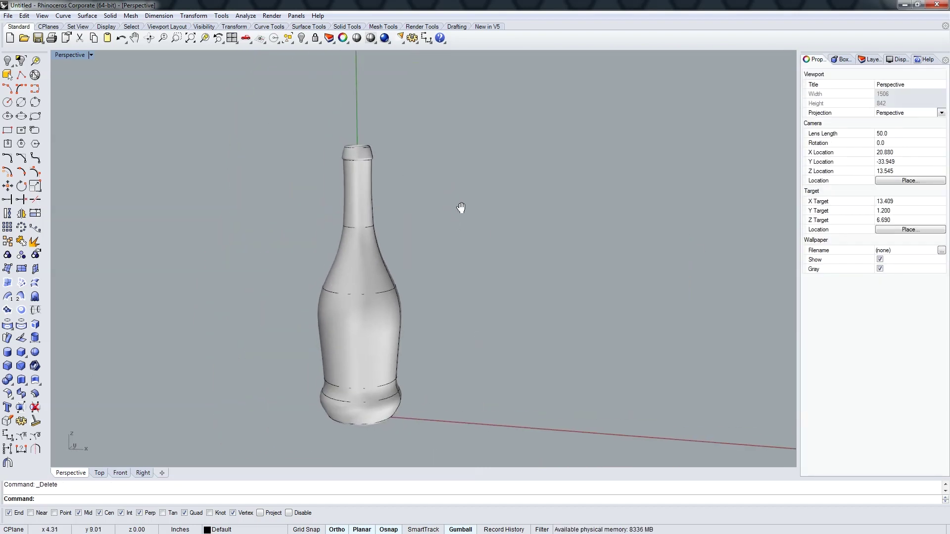
pyautogui.hotkey('shift', 'Left')
pyautogui.hotkey('shift', 'Left')
pyautogui.hotkey('shift', 'Left')
pyautogui.write('U')
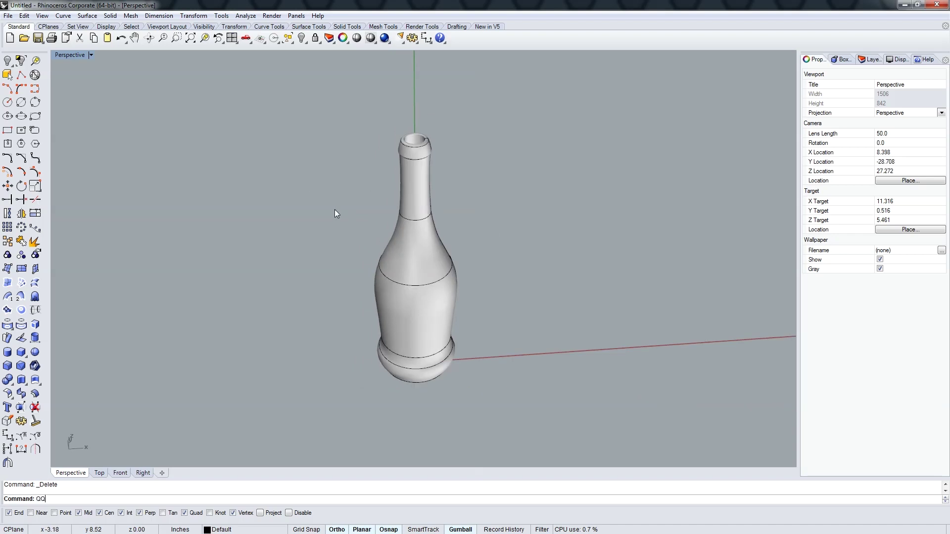
pyautogui.press('Return')
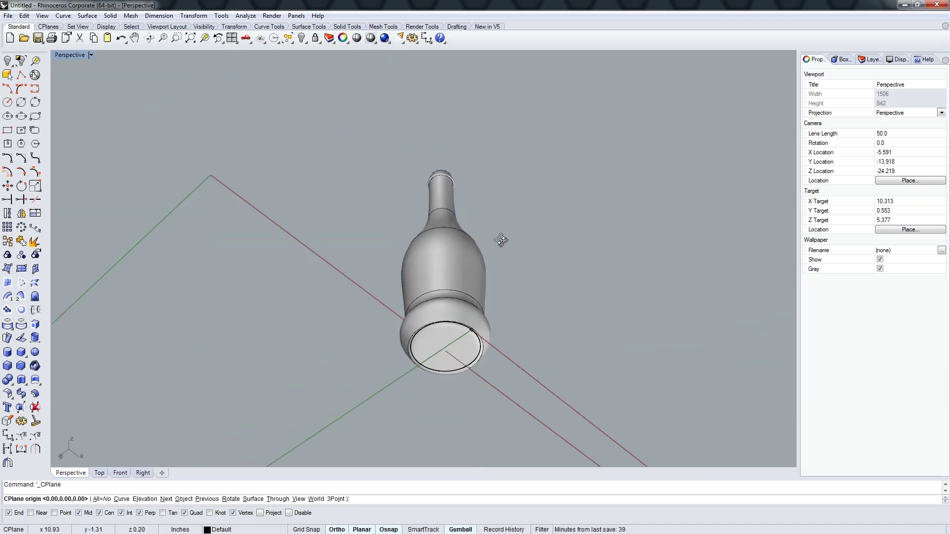
pyautogui.press('Escape')
pyautogui.scroll(-5, 485, 144)
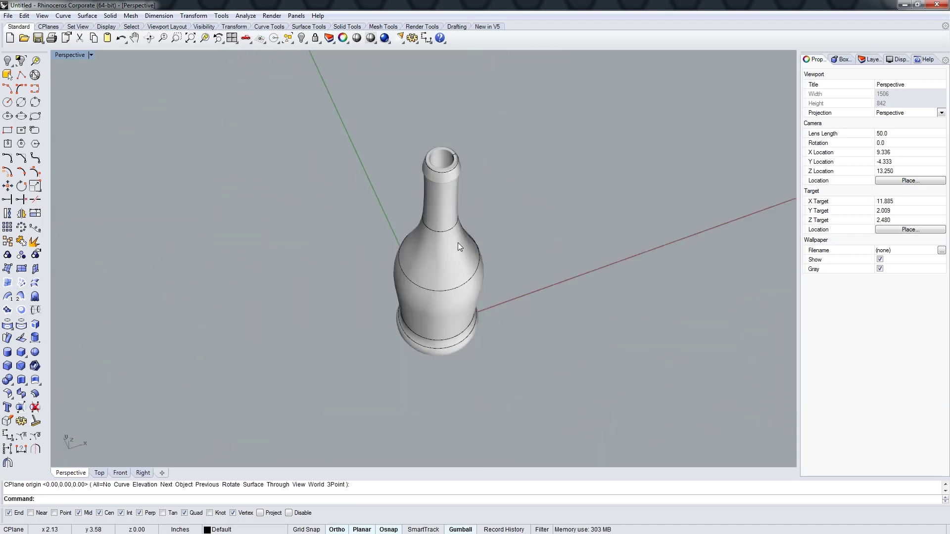
pyautogui.moveTo(648, 244); pyautogui.dragTo(130, 206, button='right')
pyautogui.click(7, 102)
# Draw a circle centred on the bottle base, sized around the base
pyautogui.moveTo(568, 435); pyautogui.dragTo(564, 318, button='right')
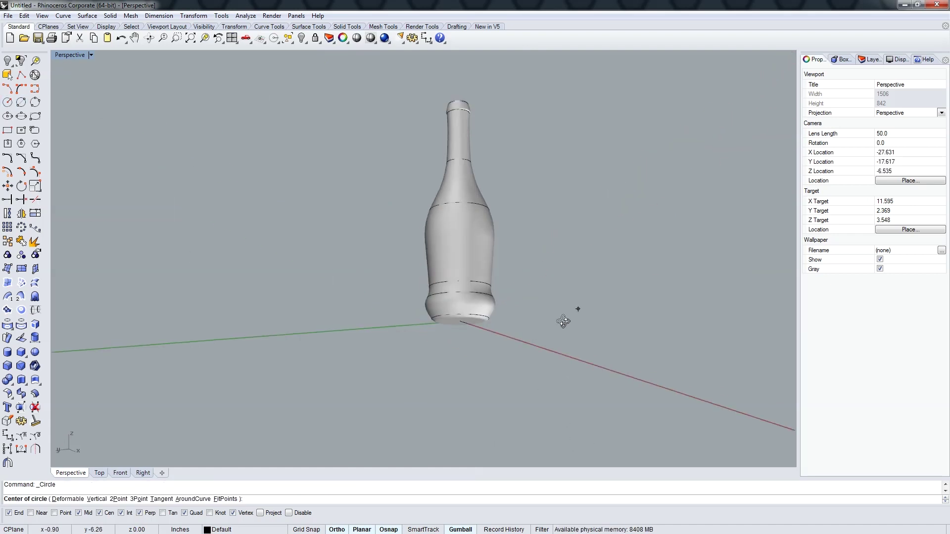
pyautogui.click(462, 328)
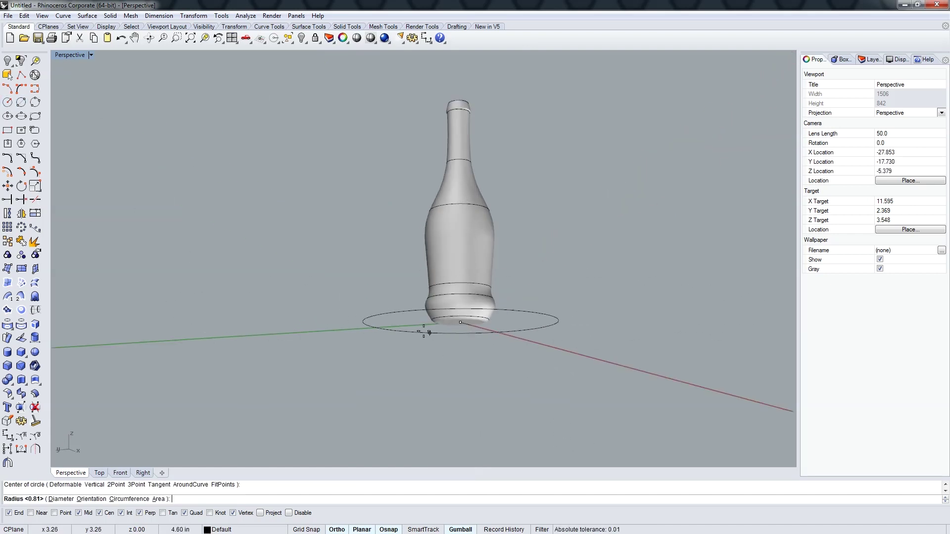
pyautogui.moveTo(424, 333); pyautogui.dragTo(486, 377, button='right')
pyautogui.click(491, 371)
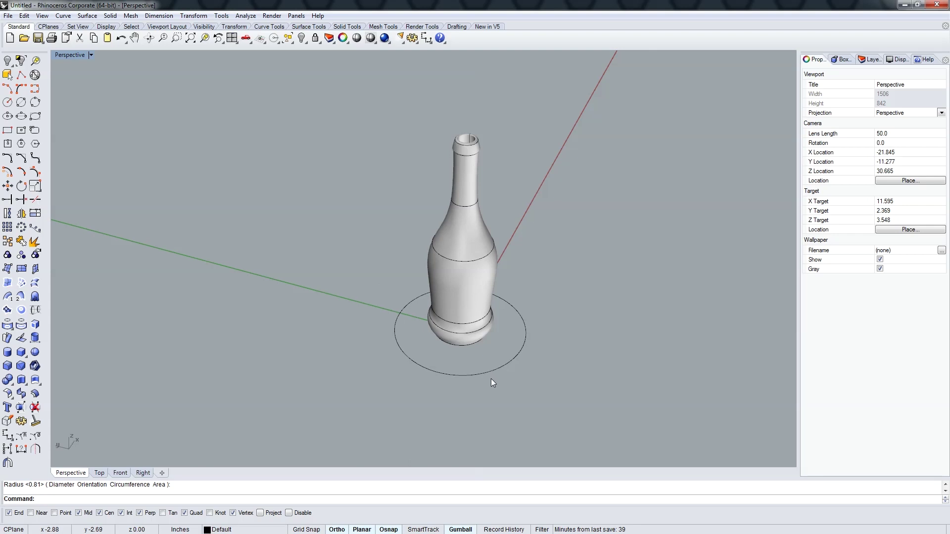
# Extrude the base circle into a cylinder with ExtrudeCrv, deleting an unwanted extra extrusion
pyautogui.write('Extrudecrv')
pyautogui.press('Return')
pyautogui.click(517, 312)
pyautogui.press('Return')
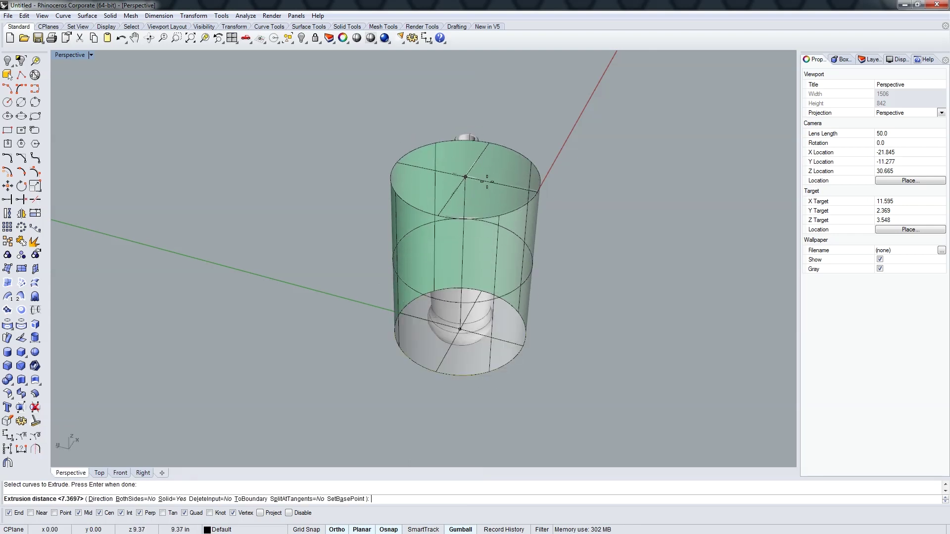
pyautogui.scroll(5, 495, 182)
pyautogui.scroll(-3, 478, 149)
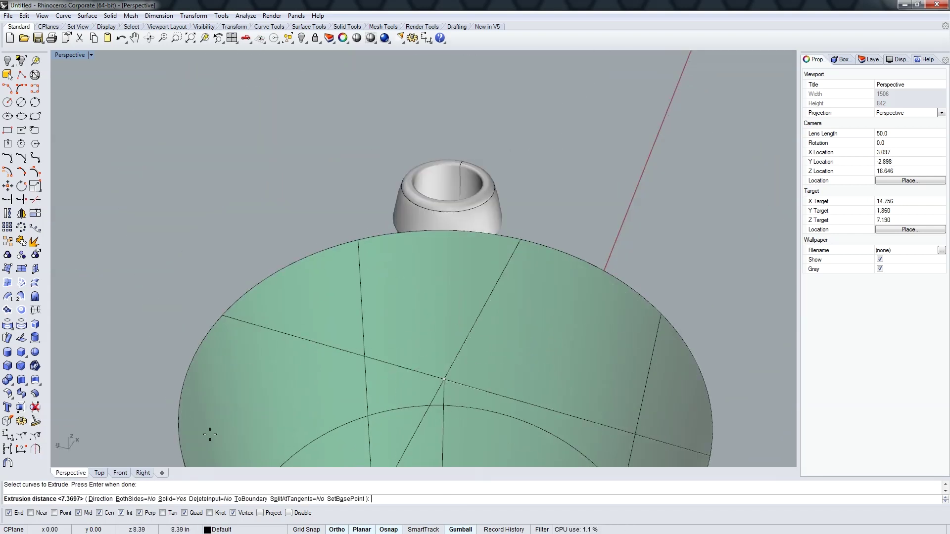
pyautogui.scroll(2, 421, 192)
pyautogui.press('Escape')
pyautogui.press('Delete')
# Stretch the cylinder downward past the bottle base and select the base circle
pyautogui.moveTo(423, 190)
pyautogui.mouseDown(button='right')
pyautogui.moveTo(405, 225)
pyautogui.moveTo(423, 252)
pyautogui.mouseUp(button='right')
pyautogui.click(424, 252)
pyautogui.moveTo(399, 308); pyautogui.dragTo(399, 340)
pyautogui.moveTo(464, 232); pyautogui.dragTo(519, 255, button='right')
pyautogui.press('Escape')
pyautogui.moveTo(510, 347); pyautogui.dragTo(491, 419)
pyautogui.press('Escape')
# Move the cylinder tube up and to the right, away from the bottle
pyautogui.moveTo(604, 377)
pyautogui.mouseDown(button='right')
pyautogui.moveTo(367, 238)
pyautogui.moveTo(358, 271)
pyautogui.mouseUp(button='right')
pyautogui.click(346, 252)
pyautogui.moveTo(346, 251); pyautogui.dragTo(542, 173)
pyautogui.moveTo(542, 173); pyautogui.dragTo(387, 244, button='right')
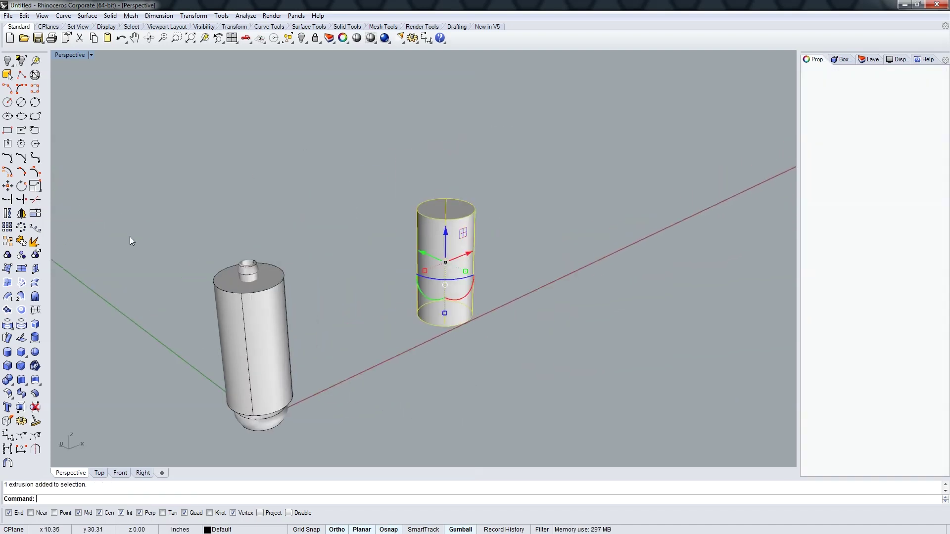
pyautogui.press('Escape')
pyautogui.moveTo(462, 240); pyautogui.dragTo(566, 203)
# Delete the tube's two end caps and move the open tube to the left
pyautogui.moveTo(504, 195); pyautogui.dragTo(420, 378)
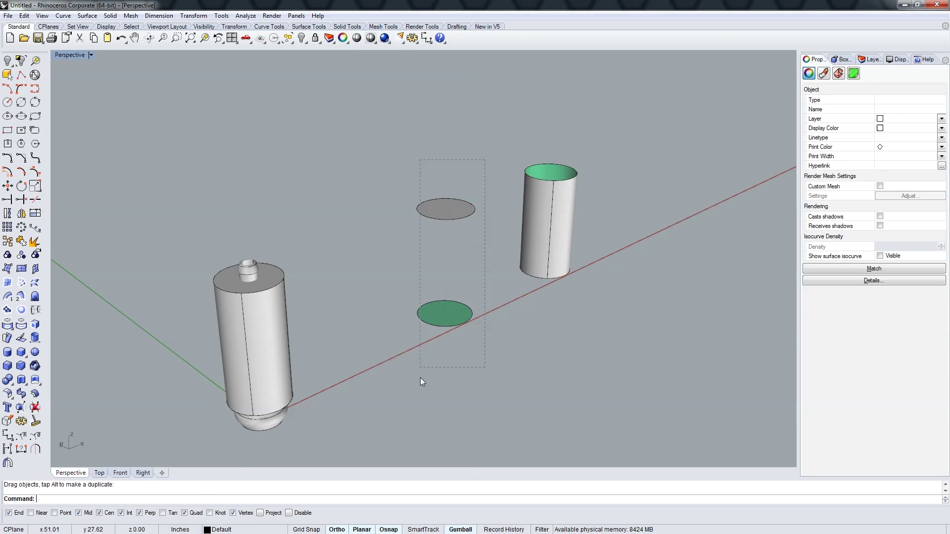
pyautogui.press('Delete')
pyautogui.click(544, 257)
pyautogui.moveTo(591, 248); pyautogui.dragTo(480, 290)
pyautogui.press('Escape')
pyautogui.scroll(3, 449, 259)
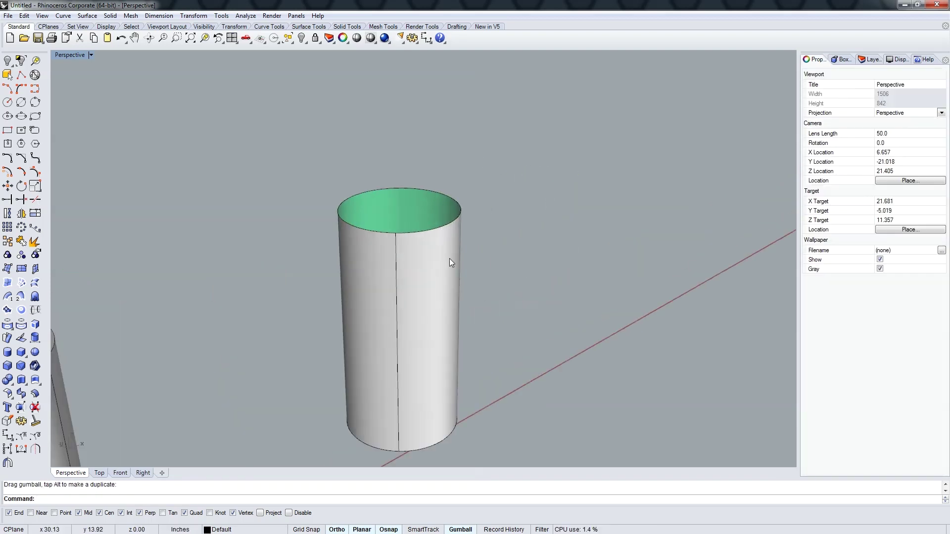
# Dimension the open tube's height (8 11/16) between its bottom and top points
pyautogui.press('Escape')
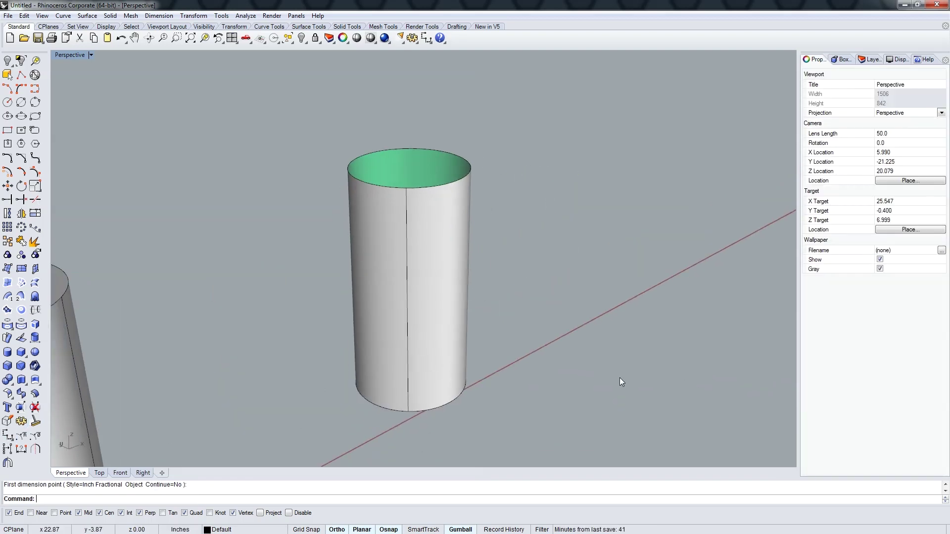
pyautogui.click(8, 435)
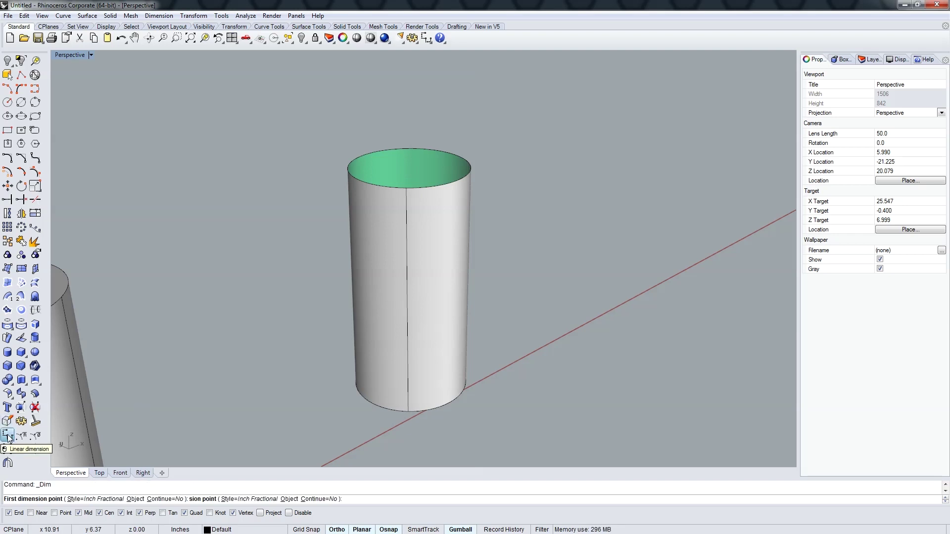
pyautogui.click(368, 401)
pyautogui.click(365, 189)
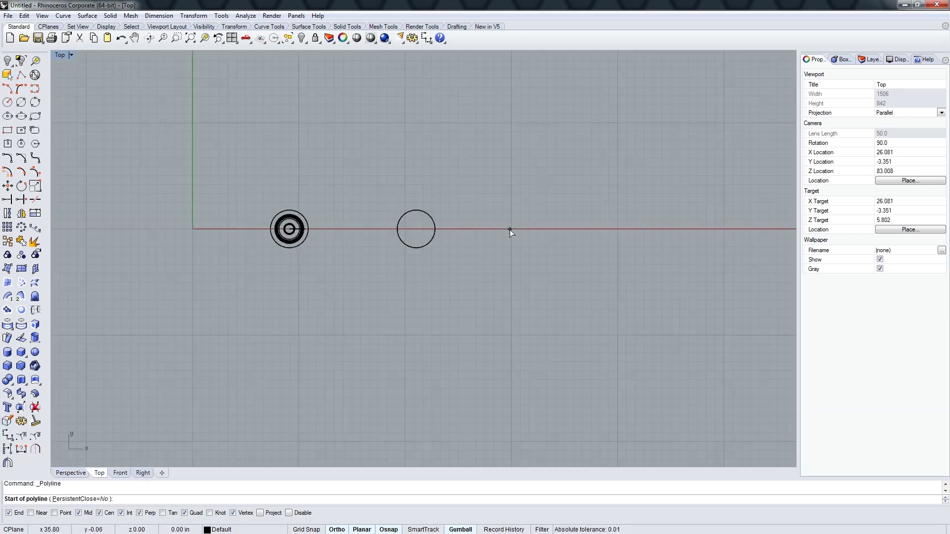
pyautogui.press('Return')
# Measure the base circle as 13.40 inches and draw the rectangle's edges, including an 11-long vertical side
pyautogui.click(433, 237)
pyautogui.click(454, 262)
pyautogui.click(435, 229)
pyautogui.write('1')
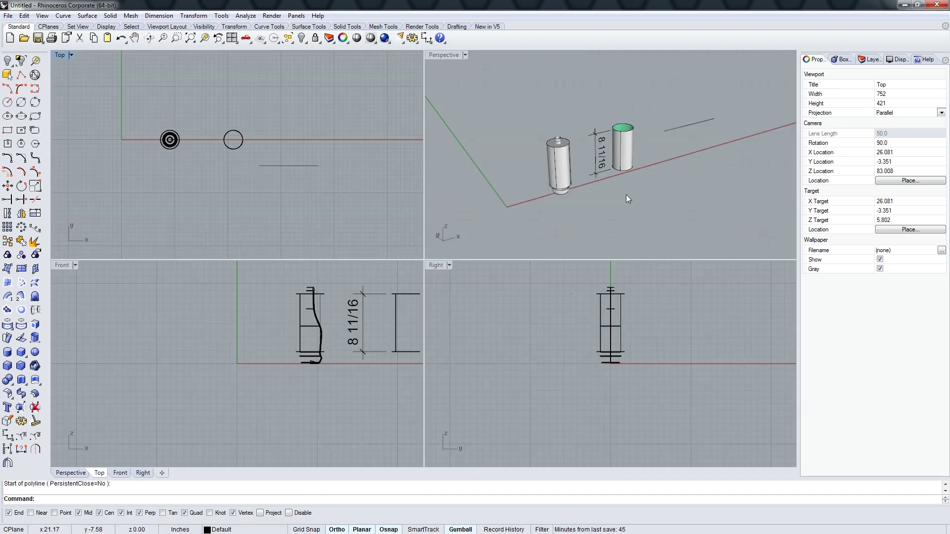
pyautogui.click(586, 281)
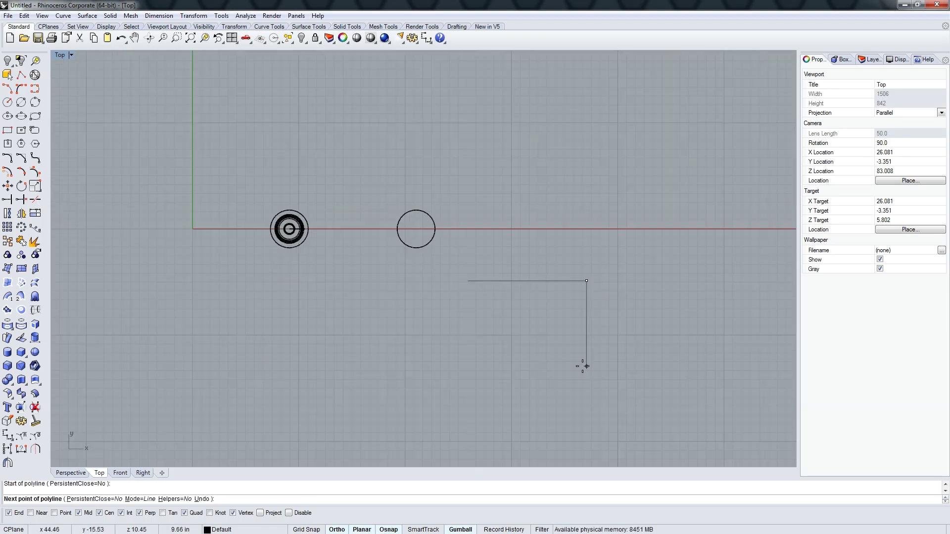
pyautogui.write('11')
pyautogui.press('Return')
pyautogui.press('Return')
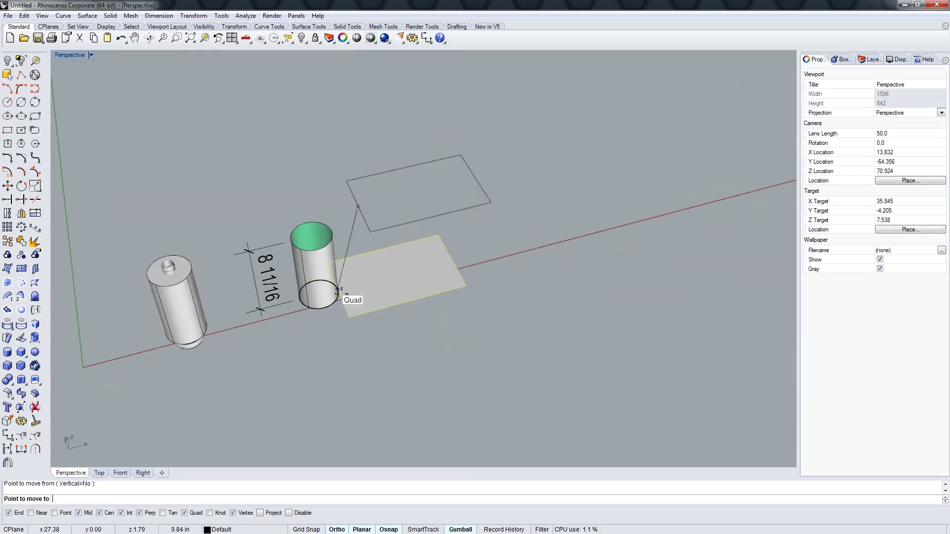
# Divide the surface's top and bottom edges into equal points
pyautogui.click(571, 296)
pyautogui.click(452, 157)
pyautogui.press('Return')
pyautogui.write('polyline')
pyautogui.press('Return')
# Draw a diagonal line from the lower-left corner and copy it to each division point
pyautogui.click(411, 324)
pyautogui.click(395, 169)
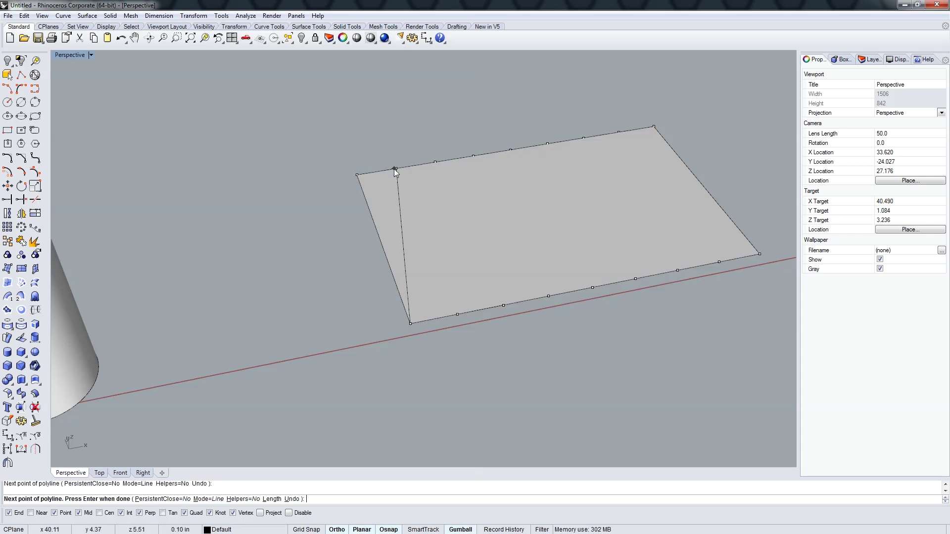
pyautogui.press('Return')
pyautogui.write('copy')
pyautogui.press('Return')
pyautogui.click(403, 293)
pyautogui.click(452, 311)
pyautogui.click(498, 303)
pyautogui.click(544, 295)
pyautogui.click(589, 287)
pyautogui.click(633, 280)
pyautogui.click(676, 272)
# Draw two small circles and move one upright to the bottom-left corner
pyautogui.moveTo(584, 339); pyautogui.dragTo(667, 273, button='right')
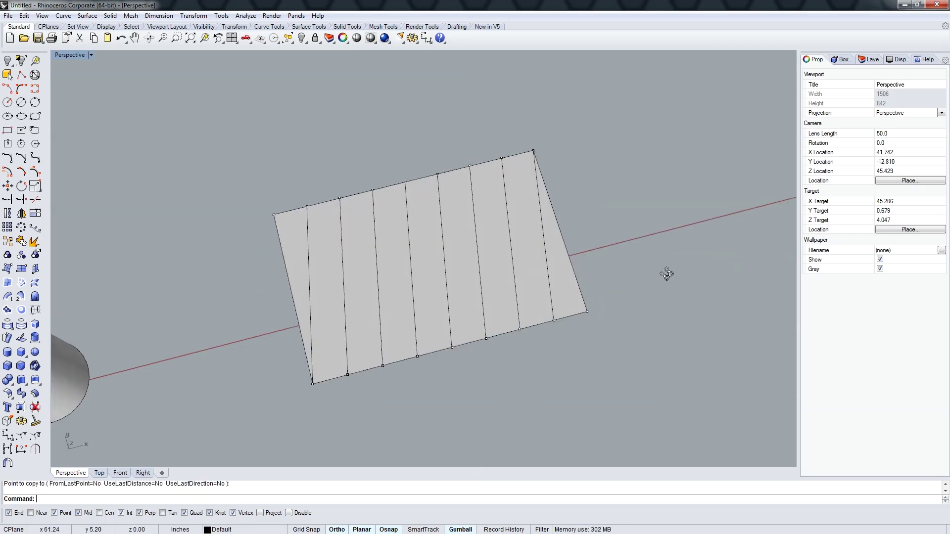
pyautogui.scroll(4, 666, 273)
pyautogui.click(31, 107)
pyautogui.click(513, 142)
pyautogui.click(464, 153)
pyautogui.press('Return')
pyautogui.click(245, 400)
pyautogui.click(300, 386)
pyautogui.write('M')
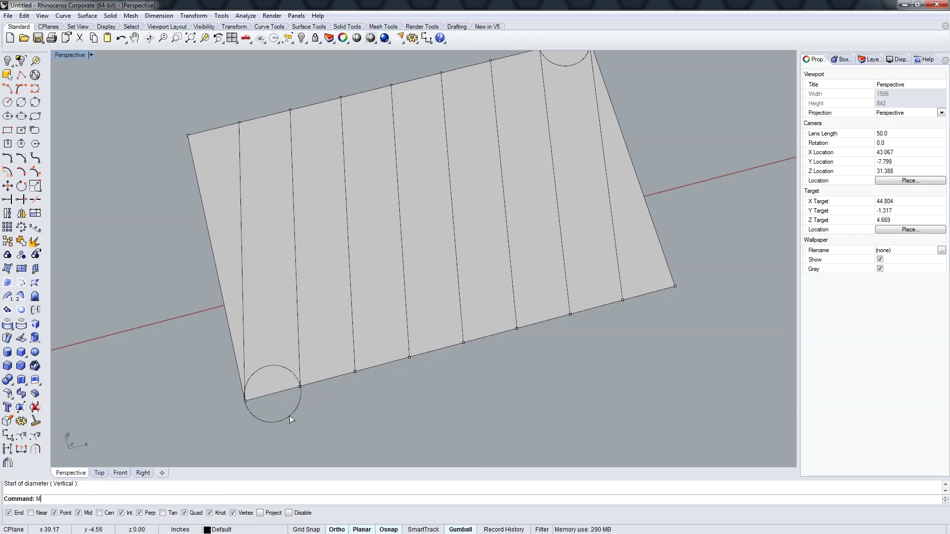
pyautogui.press('Return')
pyautogui.click(299, 386)
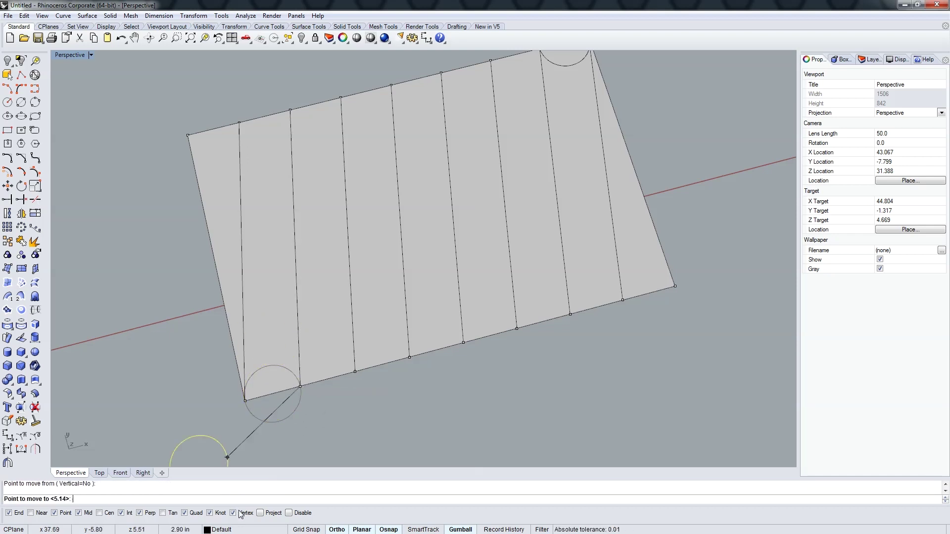
pyautogui.click(298, 344)
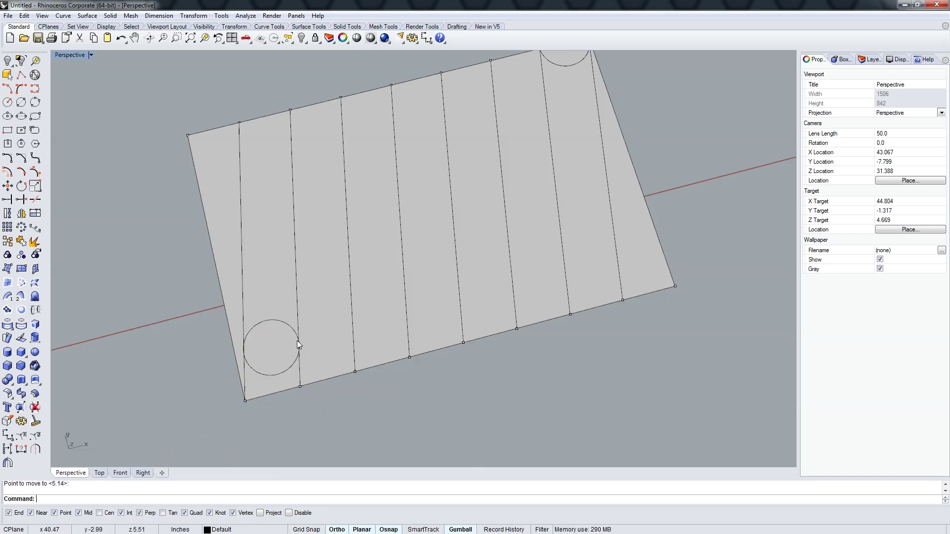
# Copy the surface with its diagonal lines and circles to the right
pyautogui.scroll(-3, 357, 398)
pyautogui.moveTo(422, 429); pyautogui.dragTo(233, 277)
pyautogui.write('copy')
pyautogui.press('Return')
pyautogui.click(358, 422)
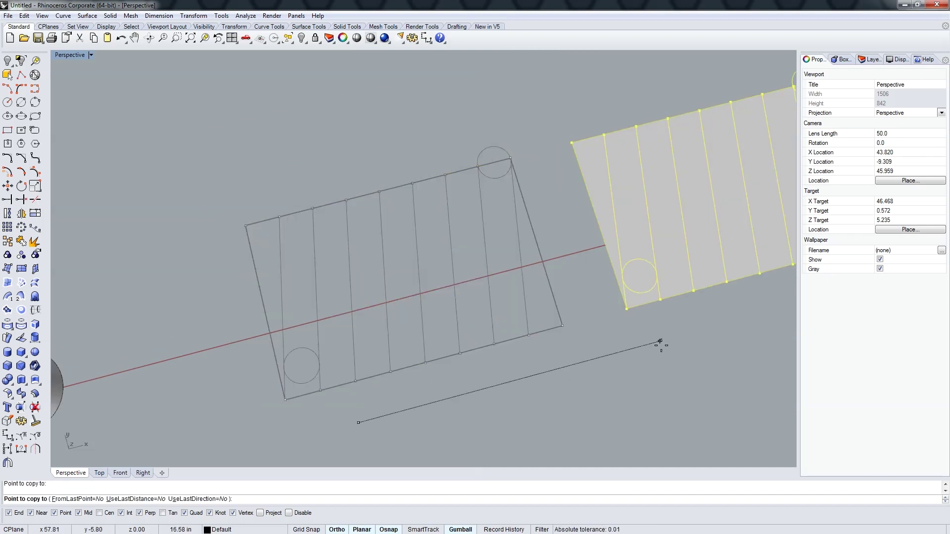
pyautogui.click(663, 343)
pyautogui.keyDown('shift'); pyautogui.moveTo(663, 343); pyautogui.dragTo(292, 424, button='right'); pyautogui.keyUp('shift')
pyautogui.press('Return')
pyautogui.click(397, 403)
# Rotate the copied surface and delete its left circle
pyautogui.moveTo(689, 89); pyautogui.dragTo(325, 397)
pyautogui.moveTo(449, 272)
pyautogui.mouseDown()
pyautogui.moveTo(541, 182)
pyautogui.moveTo(550, 364)
pyautogui.mouseUp()
pyautogui.click(253, 206)
pyautogui.press('Delete')
pyautogui.click(560, 134)
pyautogui.click(594, 159)
pyautogui.click(656, 177)
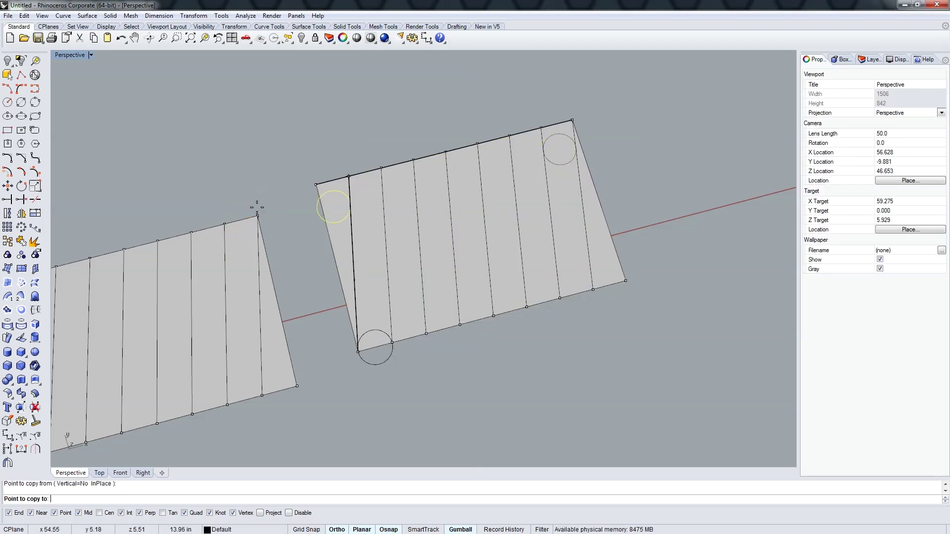
# Orbit to a near top-down view and select the surface's top-edge control points
pyautogui.moveTo(294, 235); pyautogui.dragTo(376, 233, button='right')
pyautogui.moveTo(316, 356); pyautogui.dragTo(664, 147)
pyautogui.click(663, 147)
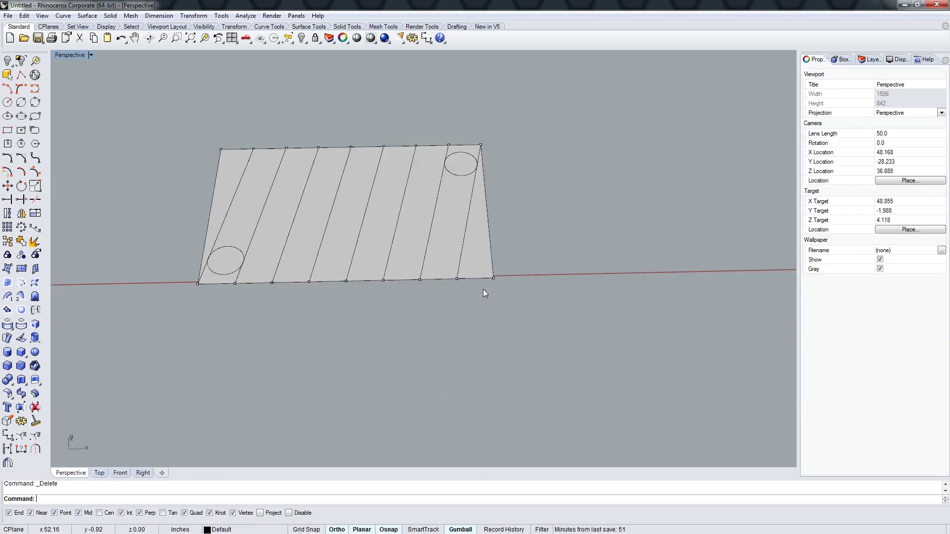
pyautogui.moveTo(482, 289); pyautogui.dragTo(158, 381, button='right')
pyautogui.moveTo(150, 102); pyautogui.dragTo(495, 141)
# Trim the strip pieces at the lower circle using the circle as cutter
pyautogui.press('Escape')
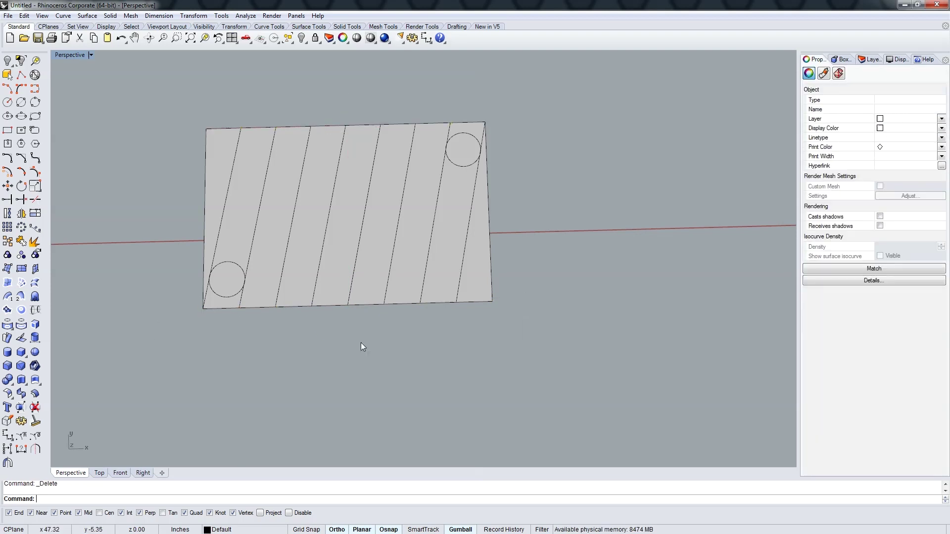
pyautogui.moveTo(363, 346); pyautogui.dragTo(276, 366, button='right')
pyautogui.write('trim')
pyautogui.press('Return')
pyautogui.click(261, 360)
pyautogui.click(452, 187)
pyautogui.press('Return')
pyautogui.click(452, 188)
pyautogui.click(268, 362)
pyautogui.press('Return')
pyautogui.press('Return')
# Trim the lines flanking each corner circle against it into rounded slot ends
pyautogui.click(227, 319)
pyautogui.click(262, 346)
pyautogui.click(261, 317)
pyautogui.click(302, 354)
pyautogui.click(431, 277)
pyautogui.click(460, 249)
pyautogui.click(494, 265)
pyautogui.press('Return')
pyautogui.click(252, 332)
pyautogui.press('Return')
# Use the rectangle and slot outlines as cutters to trim the arc inside the slot
pyautogui.scroll(5, 261, 337)
pyautogui.press('Return')
pyautogui.moveTo(554, 445); pyautogui.dragTo(219, 198)
pyautogui.press('Return')
pyautogui.click(483, 265)
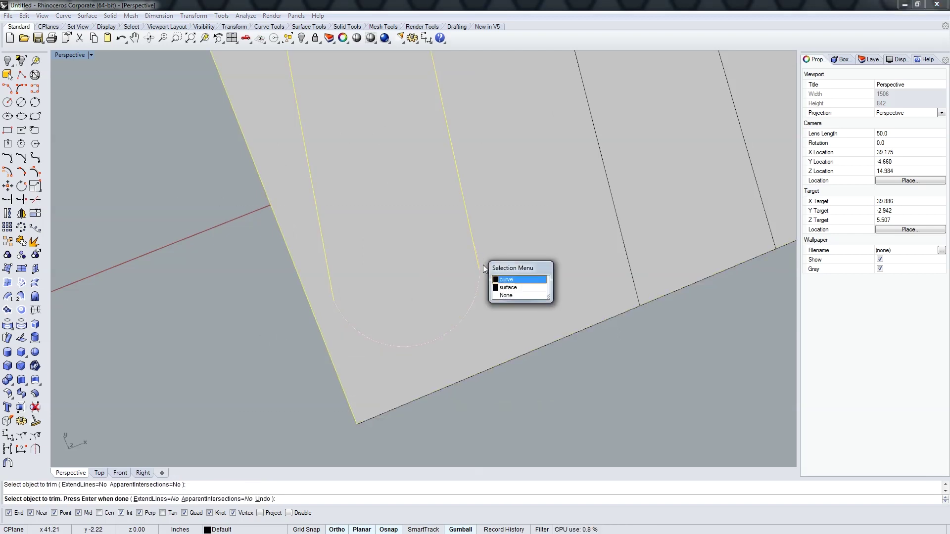
pyautogui.click(500, 282)
# Trim the leftover arc at the other slot and move the slotted sheet beside the cylinder
pyautogui.scroll(-5, 403, 242)
pyautogui.scroll(5, 449, 169)
pyautogui.click(449, 169)
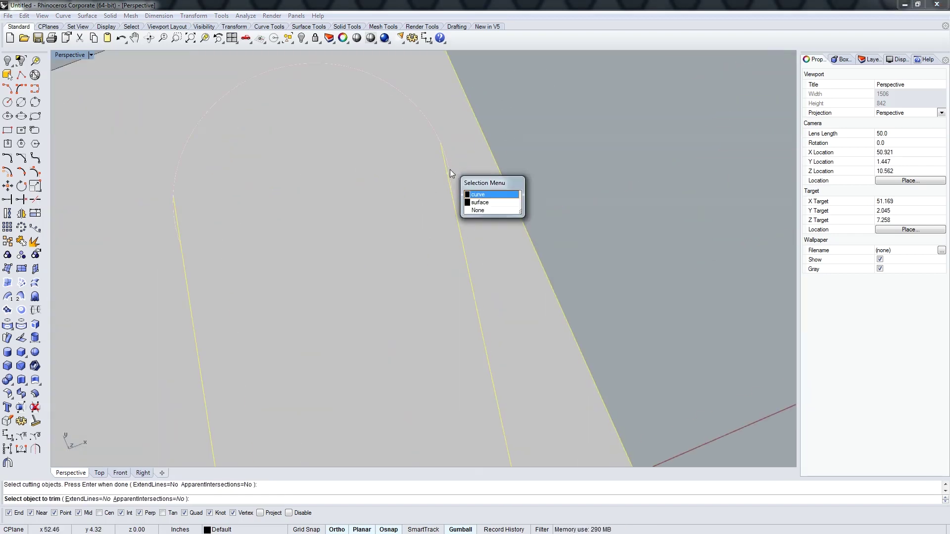
pyautogui.click(475, 196)
pyautogui.scroll(-10, 520, 289)
pyautogui.click(521, 289)
pyautogui.moveTo(531, 263); pyautogui.dragTo(316, 271)
# Flow the slotted sheet from the flat rectangle onto the cylinder with FlowAlongSrf
pyautogui.scroll(-5, 447, 260)
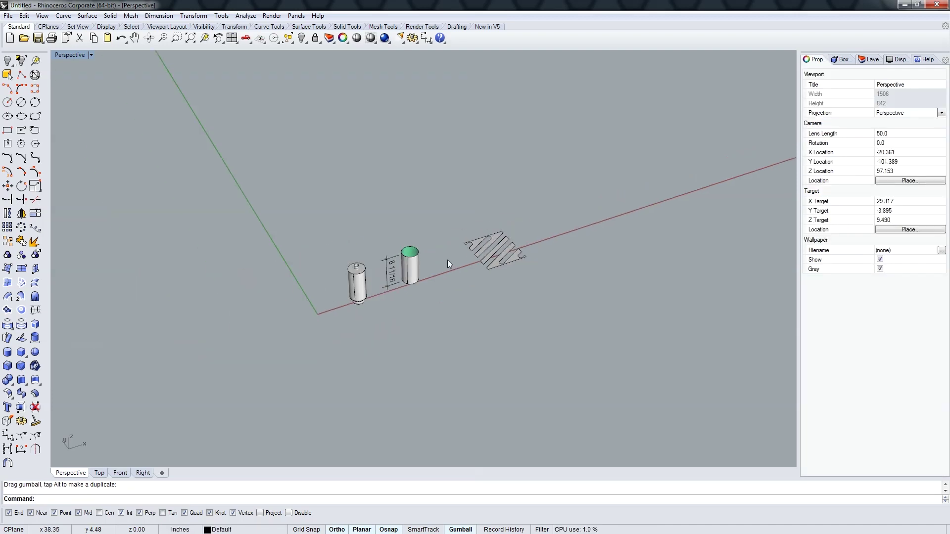
pyautogui.scroll(5, 425, 263)
pyautogui.click(512, 276)
pyautogui.press('Escape')
pyautogui.click(506, 218)
pyautogui.click(437, 226)
pyautogui.click(597, 265)
pyautogui.click(287, 322)
pyautogui.moveTo(347, 384)
pyautogui.mouseDown(button='right')
pyautogui.moveTo(335, 337)
pyautogui.moveTo(354, 328)
pyautogui.mouseUp(button='right')
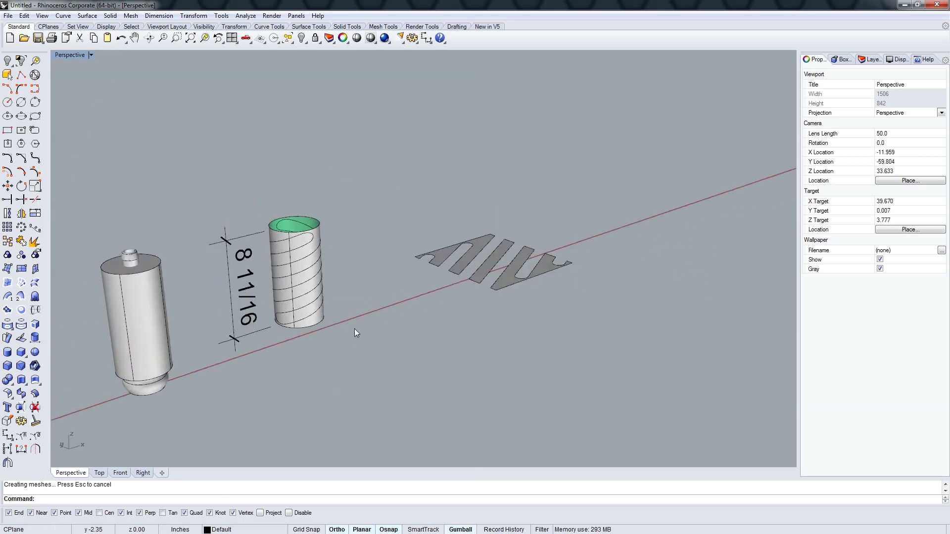
pyautogui.scroll(5, 354, 329)
# Try splitting the spiral surface with the cylinder, then cancel the failed split
pyautogui.click(326, 209)
pyautogui.click(336, 237)
pyautogui.press('Return')
pyautogui.click(323, 223)
pyautogui.click(353, 249)
pyautogui.press('Escape')
# Start ExtrudeCrv and move the spiral ribbon beside the solid cylinder
pyautogui.write('ExtrudeCrv')
pyautogui.press('Return')
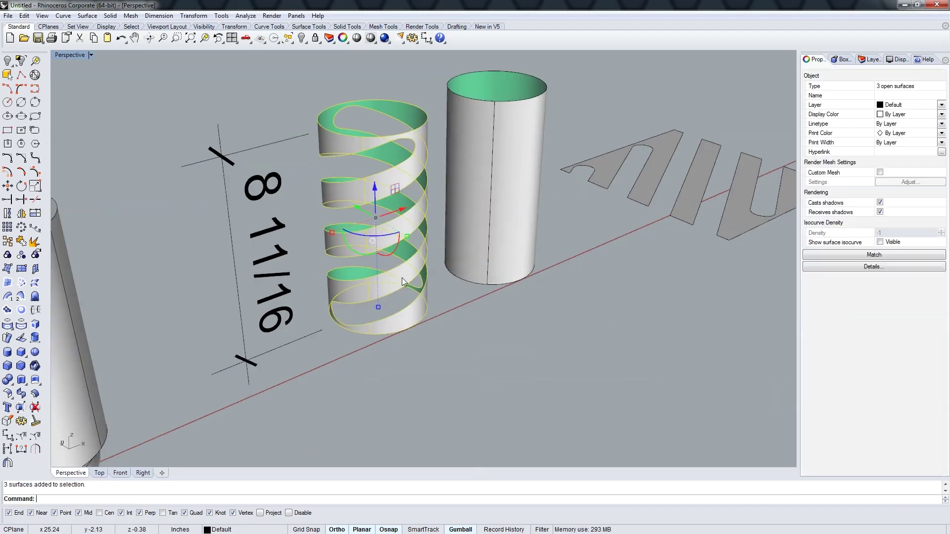
pyautogui.scroll(-3, 402, 278)
pyautogui.moveTo(361, 316); pyautogui.dragTo(509, 318)
pyautogui.click(544, 362)
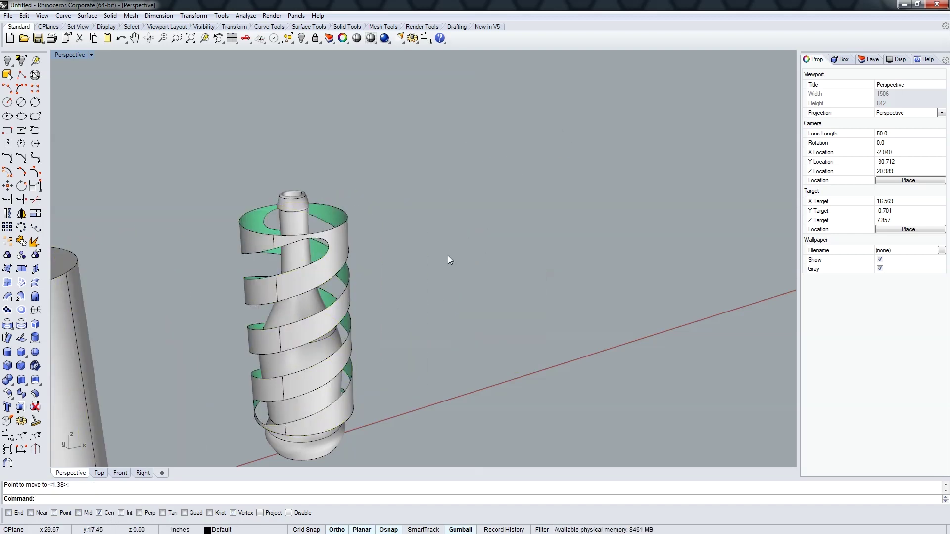
# Offset the spiral ribbon with all directions flipped and Solid=Yes into a thick band
pyautogui.click(500, 164)
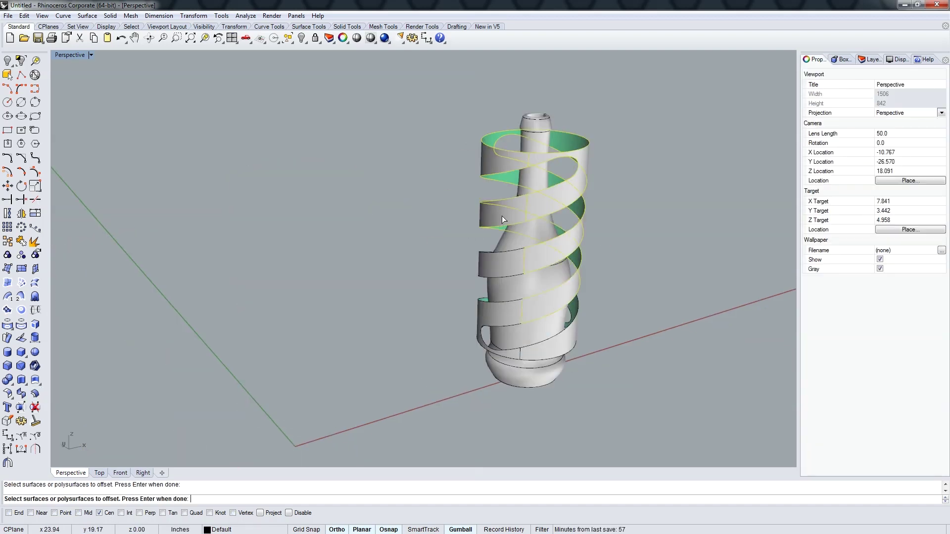
pyautogui.press('Return')
pyautogui.click(469, 499)
pyautogui.moveTo(354, 337); pyautogui.dragTo(407, 398, button='right')
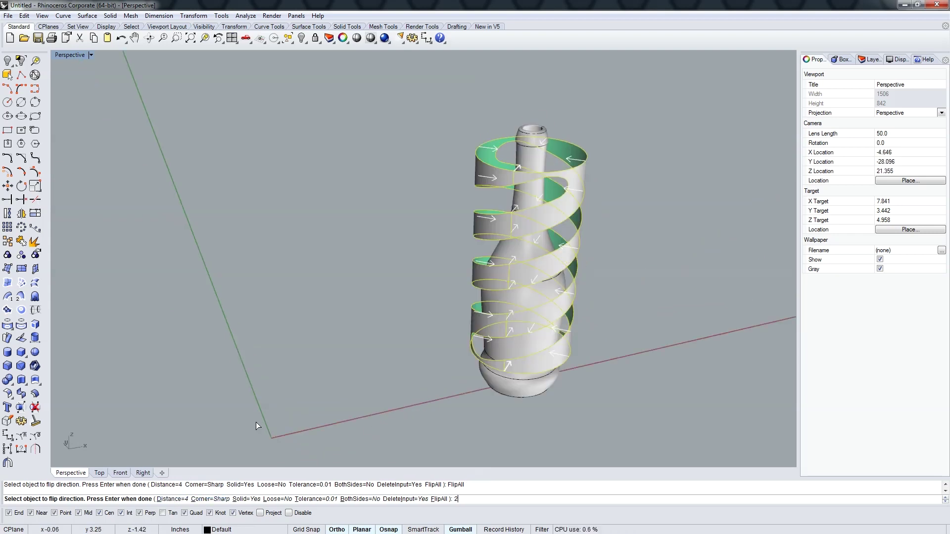
pyautogui.press('Return')
pyautogui.moveTo(390, 340)
pyautogui.mouseDown(button='right')
pyautogui.moveTo(390, 289)
pyautogui.moveTo(384, 325)
pyautogui.moveTo(414, 276)
pyautogui.moveTo(475, 227)
pyautogui.moveTo(625, 161)
pyautogui.mouseUp(button='right')
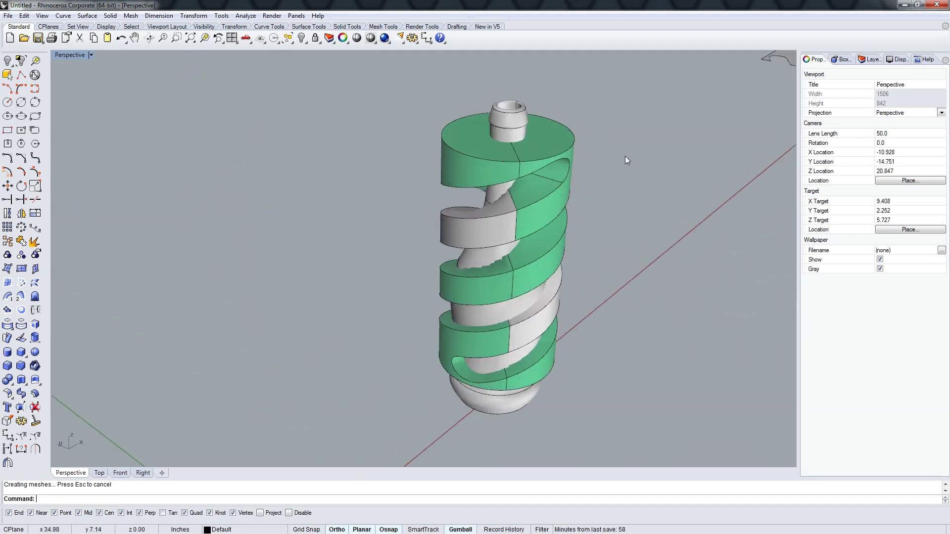
pyautogui.moveTo(625, 159); pyautogui.dragTo(520, 157)
pyautogui.click(347, 27)
# Flip the thick spiral band's surface normals outward with Dir
pyautogui.click(308, 26)
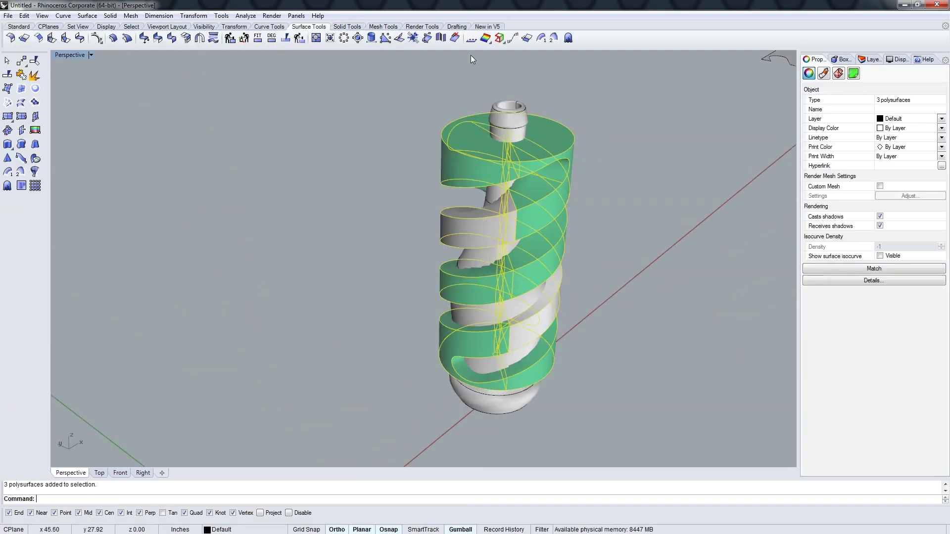
pyautogui.click(470, 38)
pyautogui.press('Return')
pyautogui.press('Escape')
pyautogui.moveTo(568, 153)
pyautogui.mouseDown(button='right')
pyautogui.moveTo(524, 218)
pyautogui.moveTo(544, 248)
pyautogui.mouseUp(button='right')
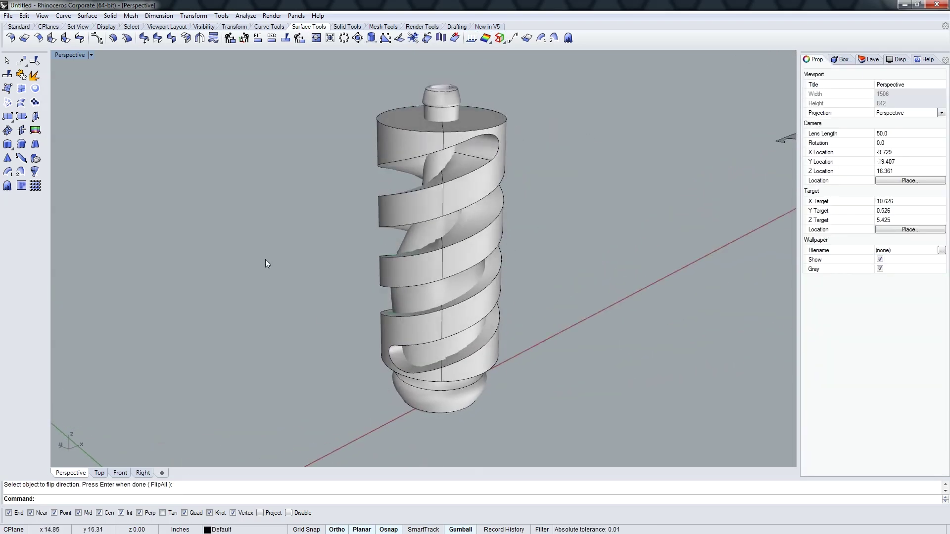
# Split the bottle body, using the thickened spiral band as the cutting object
pyautogui.click(19, 26)
pyautogui.click(34, 203)
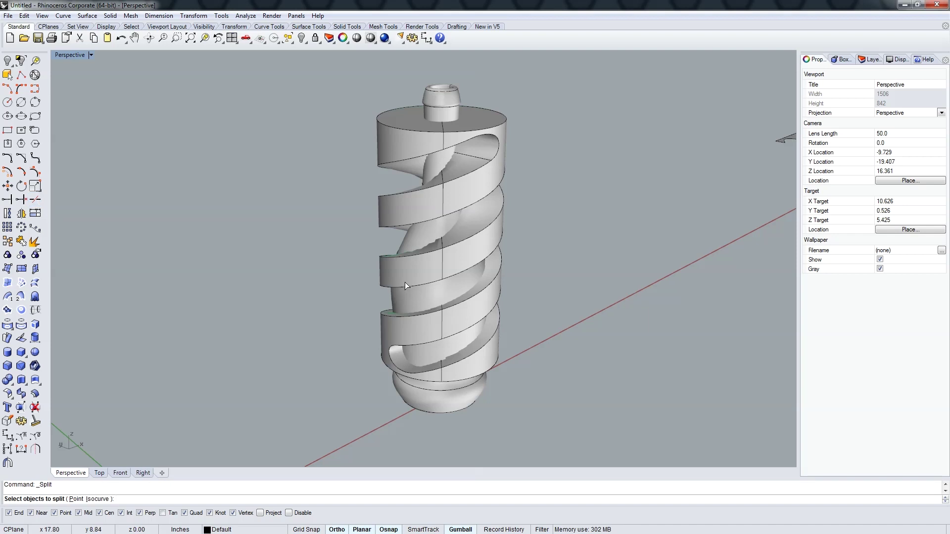
pyautogui.click(399, 242)
pyautogui.rightClick(296, 265)
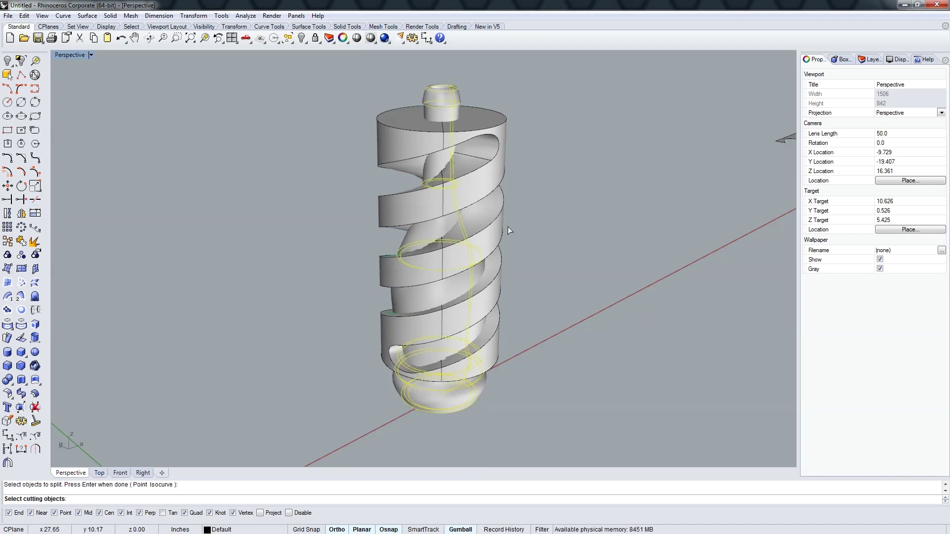
pyautogui.click(506, 222)
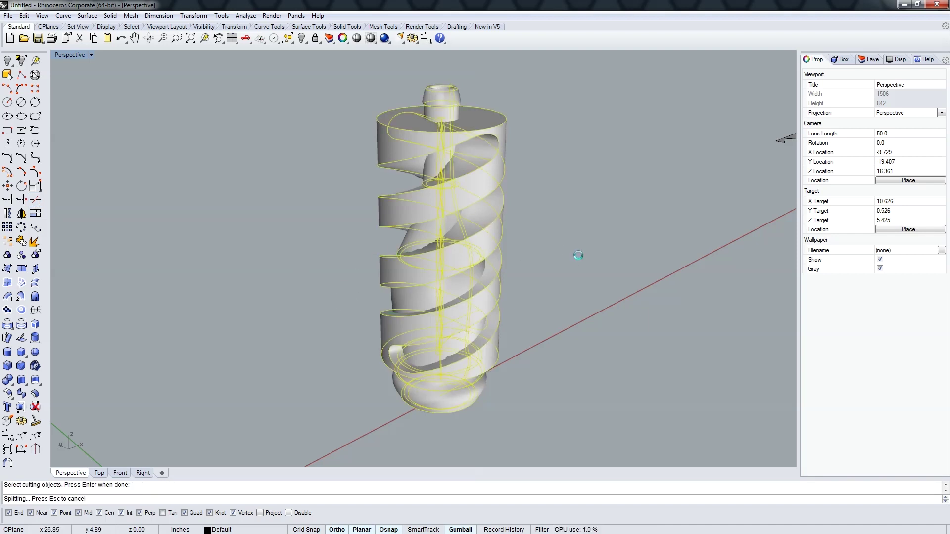
pyautogui.click(401, 240)
pyautogui.click(533, 209)
# Start a Trim on the bottle with all the band's intersection curves as cutters
pyautogui.moveTo(521, 92); pyautogui.dragTo(496, 143)
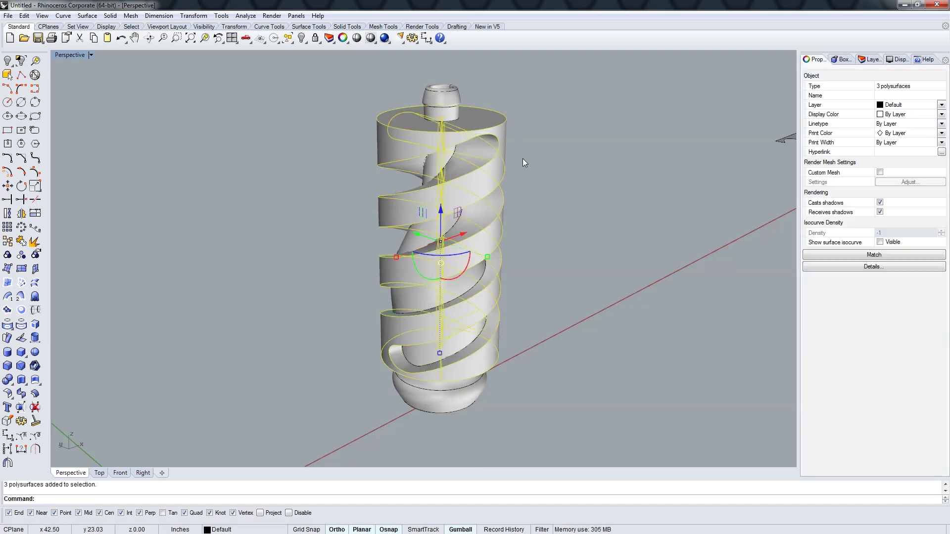
pyautogui.hotkey('ctrl', 'z')
pyautogui.moveTo(574, 224); pyautogui.dragTo(264, 267, button='right')
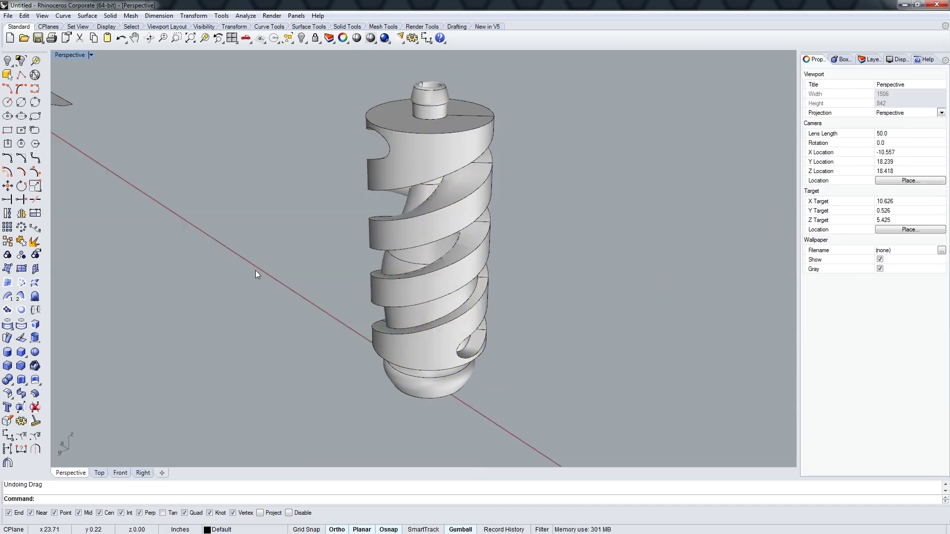
pyautogui.click(34, 200)
pyautogui.click(420, 93)
pyautogui.click(449, 123)
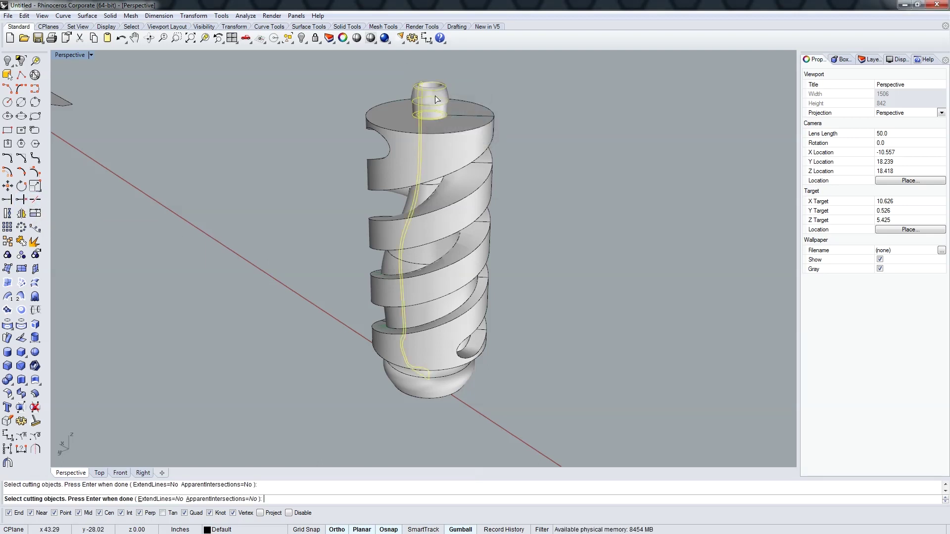
pyautogui.moveTo(450, 124); pyautogui.dragTo(456, 78, button='right')
pyautogui.moveTo(381, 81); pyautogui.dragTo(493, 382)
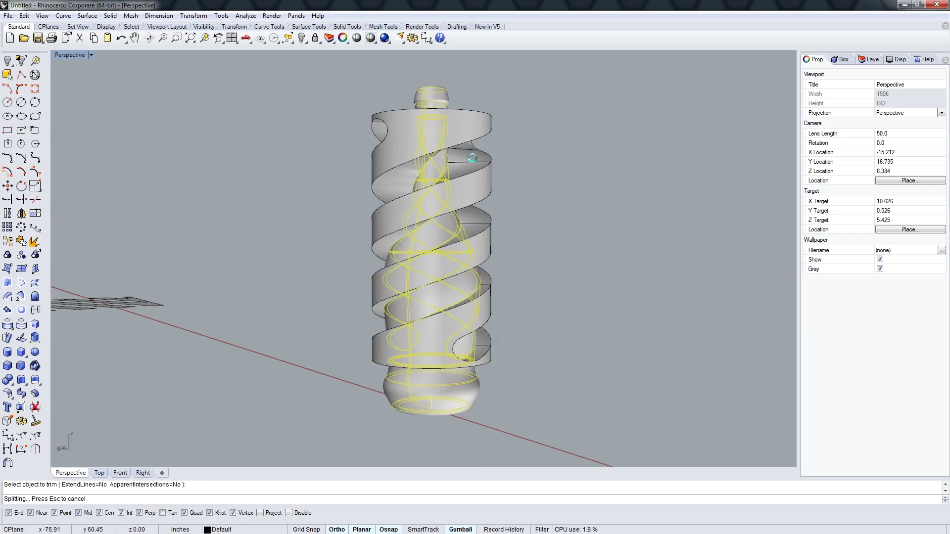
# Trim away the helical surface from the bottle wall and hide the spiral band
pyautogui.click(472, 158)
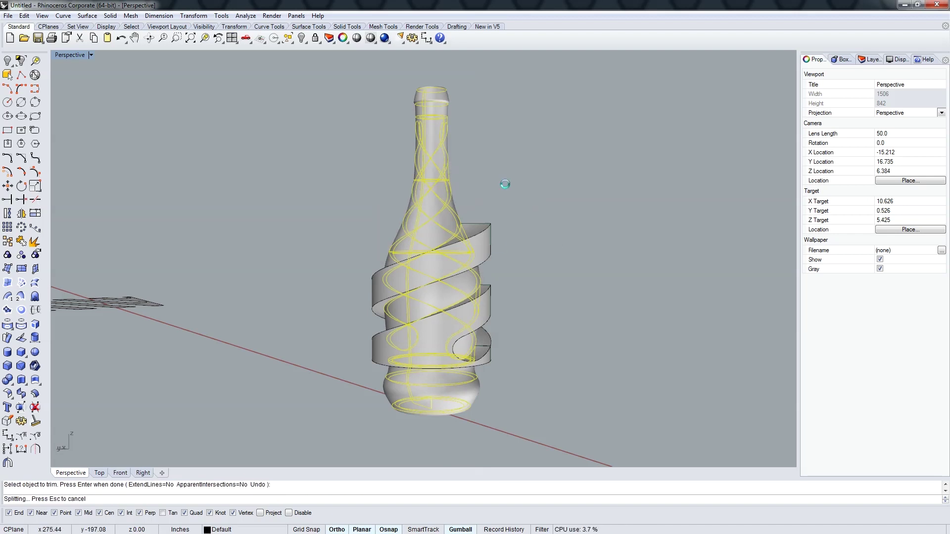
pyautogui.moveTo(498, 140)
pyautogui.mouseDown(button='right')
pyautogui.moveTo(505, 198)
pyautogui.moveTo(409, 176)
pyautogui.mouseUp(button='right')
pyautogui.press('Return')
pyautogui.click(409, 176)
pyautogui.hotkey('ctrl', 'h')
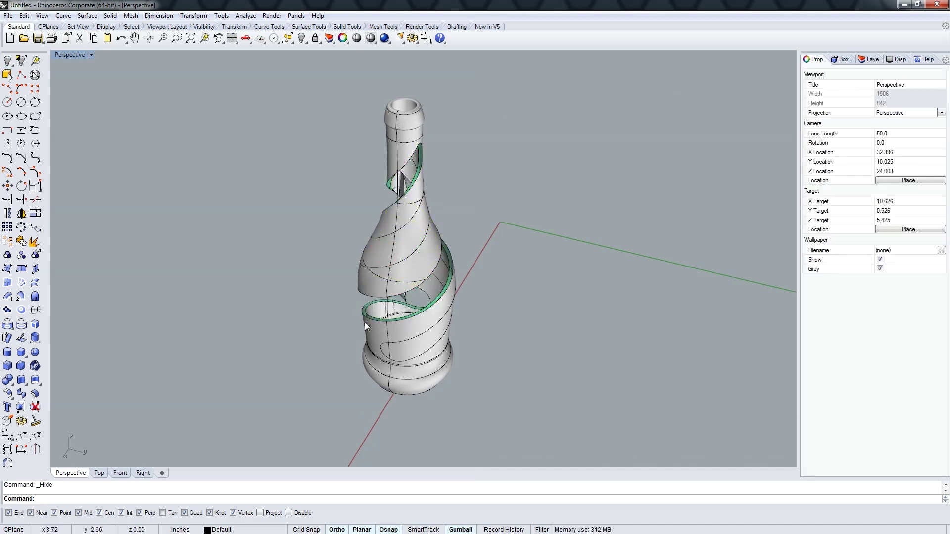
# Hide a leftover closed curve beside the bottle
pyautogui.click(406, 253)
pyautogui.press('Escape')
pyautogui.moveTo(405, 244)
pyautogui.mouseDown(button='right')
pyautogui.moveTo(647, 340)
pyautogui.moveTo(276, 325)
pyautogui.moveTo(327, 373)
pyautogui.moveTo(443, 299)
pyautogui.moveTo(301, 263)
pyautogui.moveTo(380, 237)
pyautogui.mouseUp(button='right')
pyautogui.click(380, 236)
pyautogui.hotkey('ctrl', 'h')
pyautogui.scroll(3, 422, 347)
# Join the cut bottle surfaces into one polysurface with the join command
pyautogui.write('join')
pyautogui.press('Return')
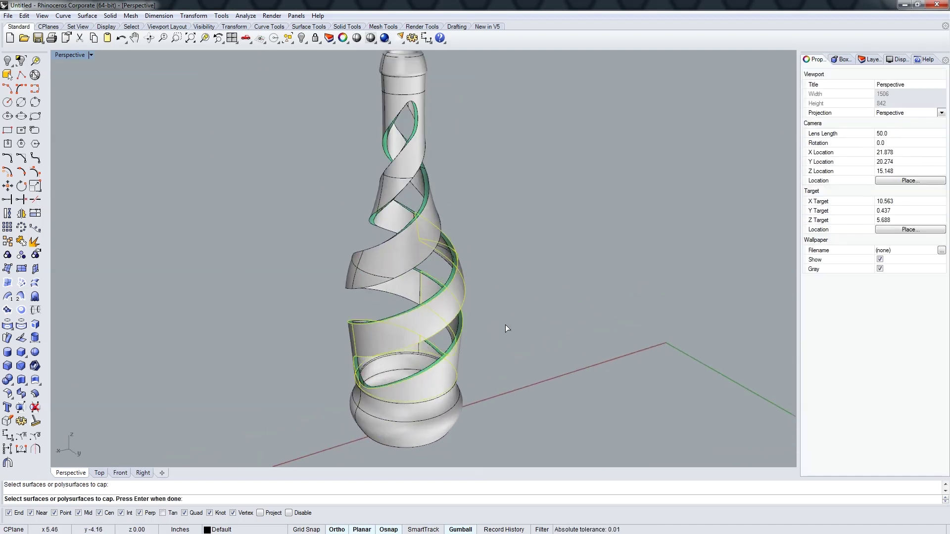
pyautogui.click(436, 368)
pyautogui.moveTo(451, 366); pyautogui.dragTo(442, 360, button='right')
pyautogui.click(479, 371)
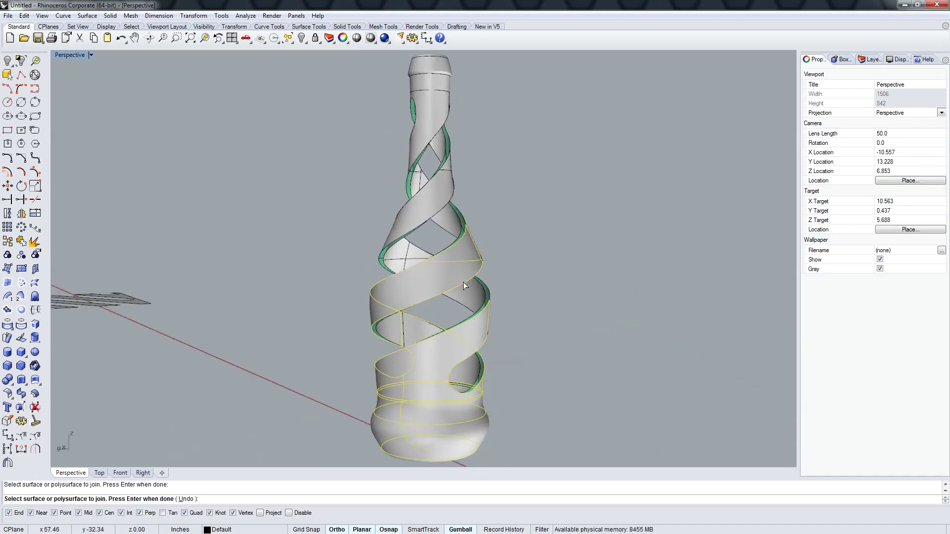
pyautogui.moveTo(443, 140)
pyautogui.mouseDown(button='right')
pyautogui.moveTo(432, 85)
pyautogui.moveTo(426, 135)
pyautogui.mouseUp(button='right')
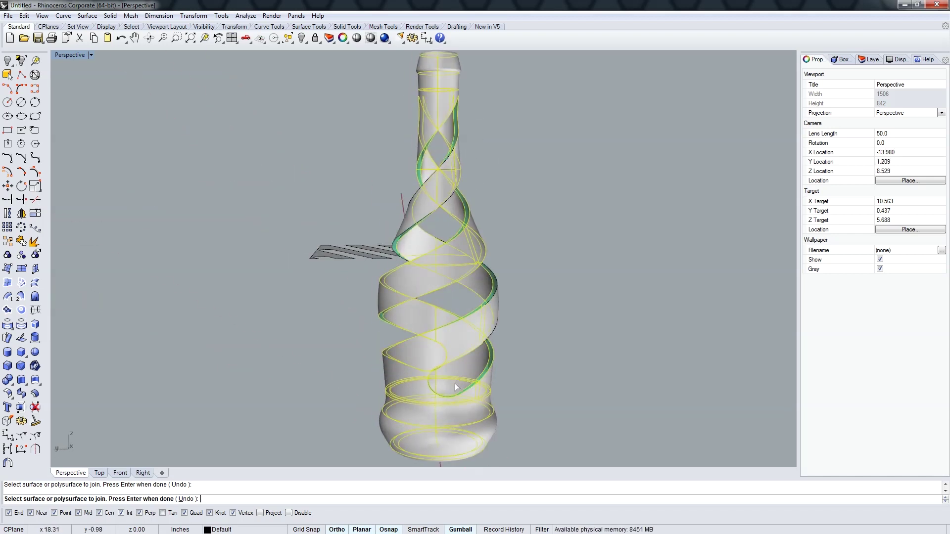
pyautogui.press('Return')
# Move the joined bottle to the left with the gumball
pyautogui.moveTo(208, 214); pyautogui.dragTo(396, 248, button='right')
pyautogui.click(406, 248)
pyautogui.moveTo(406, 249); pyautogui.dragTo(551, 223)
pyautogui.hotkey('ctrl', 'z')
pyautogui.press('Escape')
pyautogui.click(396, 225)
pyautogui.moveTo(428, 223)
pyautogui.mouseDown()
pyautogui.moveTo(587, 206)
pyautogui.moveTo(341, 232)
pyautogui.mouseUp()
# Delete the leftover curves and cap the bottle's open ends into a closed polysurface
pyautogui.moveTo(541, 126); pyautogui.dragTo(447, 265)
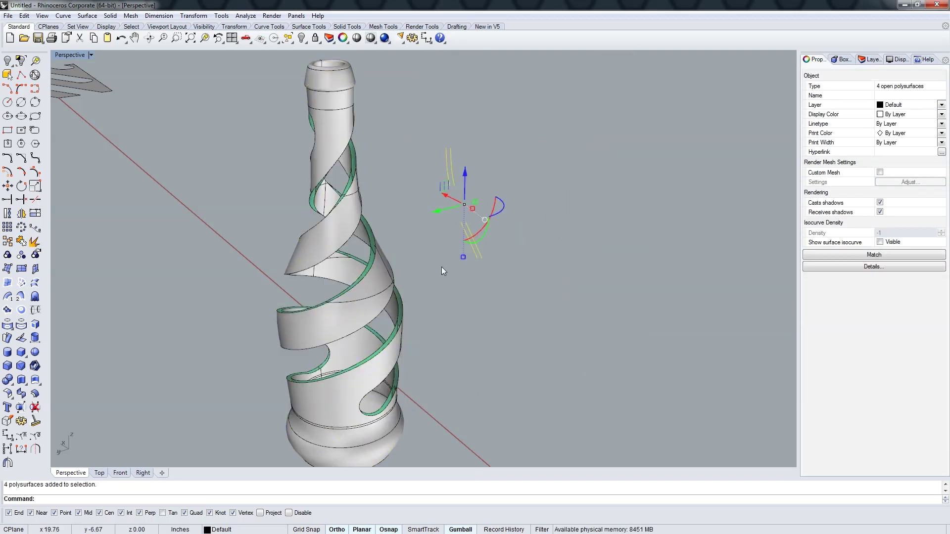
pyautogui.press('Delete')
pyautogui.keyDown('shift'); pyautogui.moveTo(446, 265); pyautogui.dragTo(530, 244, button='right'); pyautogui.keyUp('shift')
pyautogui.click(426, 281)
pyautogui.press('Return')
pyautogui.scroll(-3, 531, 266)
pyautogui.click(473, 318)
pyautogui.moveTo(473, 319); pyautogui.dragTo(437, 355)
# Orbit and zoom in close around the capped bottle, then select it
pyautogui.moveTo(438, 355); pyautogui.dragTo(312, 242, button='right')
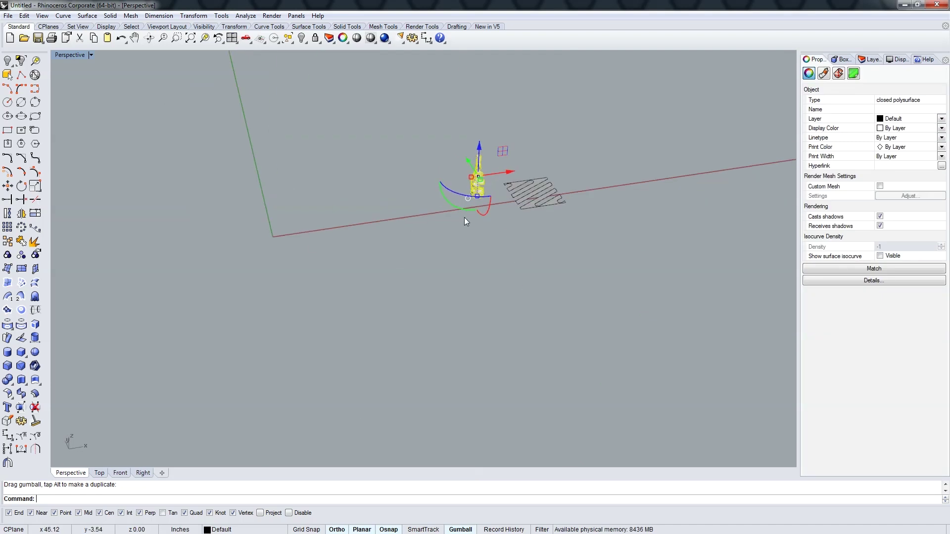
pyautogui.scroll(5, 313, 241)
pyautogui.click(437, 325)
pyautogui.scroll(-5, 405, 296)
pyautogui.moveTo(404, 296); pyautogui.dragTo(345, 301, button='right')
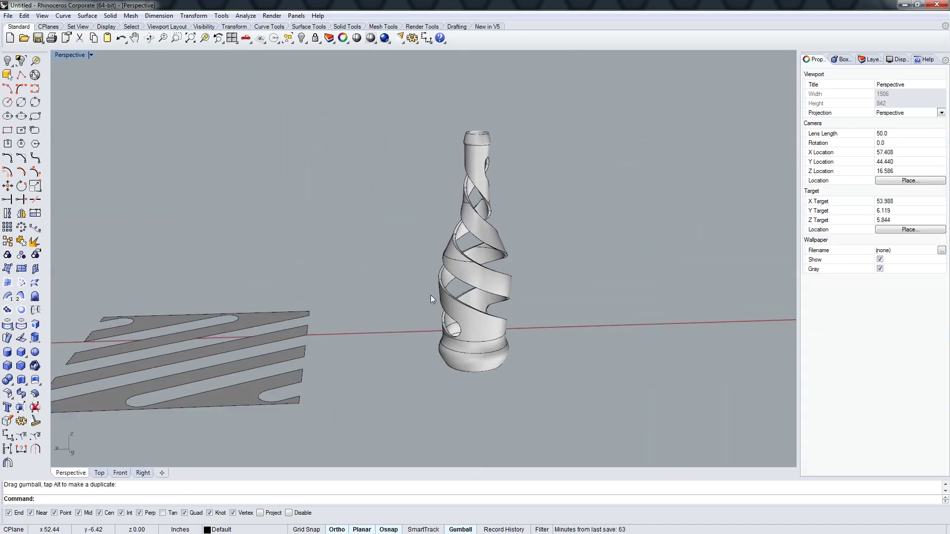
pyautogui.scroll(3, 385, 258)
pyautogui.click(391, 297)
# Switch Perspective to Line Art display, hide the grid with F7, and delete the flat curves
pyautogui.click(123, 73)
pyautogui.click(90, 54)
pyautogui.click(81, 176)
pyautogui.press('F7')
pyautogui.click(198, 319)
pyautogui.press('Delete')
# Orbit so the bottle fills the view, ending on a top-down angle
pyautogui.moveTo(316, 361)
pyautogui.mouseDown(button='right')
pyautogui.moveTo(236, 356)
pyautogui.moveTo(568, 267)
pyautogui.mouseUp(button='right')
pyautogui.scroll(3, 333, 303)
pyautogui.moveTo(424, 281)
pyautogui.mouseDown(button='right')
pyautogui.moveTo(388, 276)
pyautogui.moveTo(468, 291)
pyautogui.mouseUp(button='right')
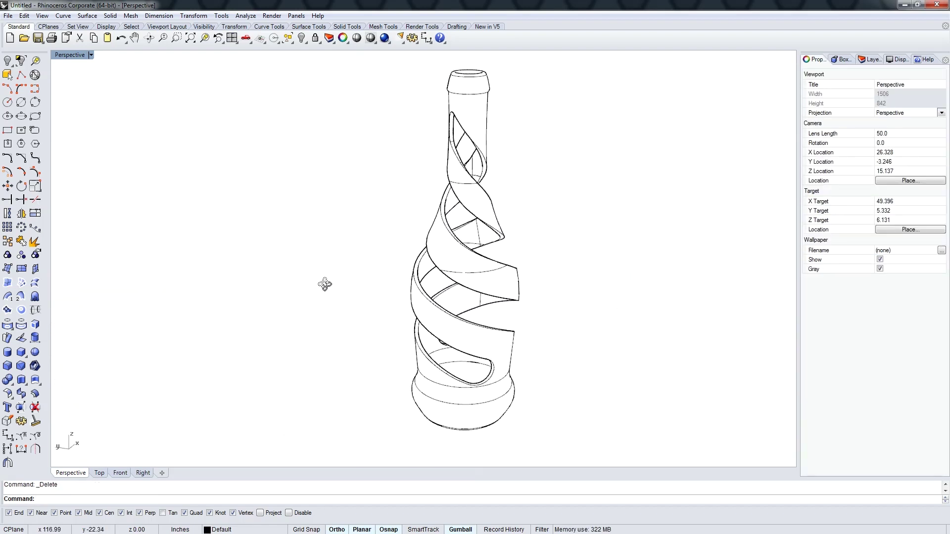
pyautogui.click(450, 402)
pyautogui.click(257, 295)
pyautogui.moveTo(257, 295)
pyautogui.mouseDown(button='right')
pyautogui.moveTo(397, 373)
pyautogui.moveTo(282, 256)
pyautogui.moveTo(132, 265)
pyautogui.moveTo(278, 289)
pyautogui.moveTo(256, 278)
pyautogui.mouseUp(button='right')
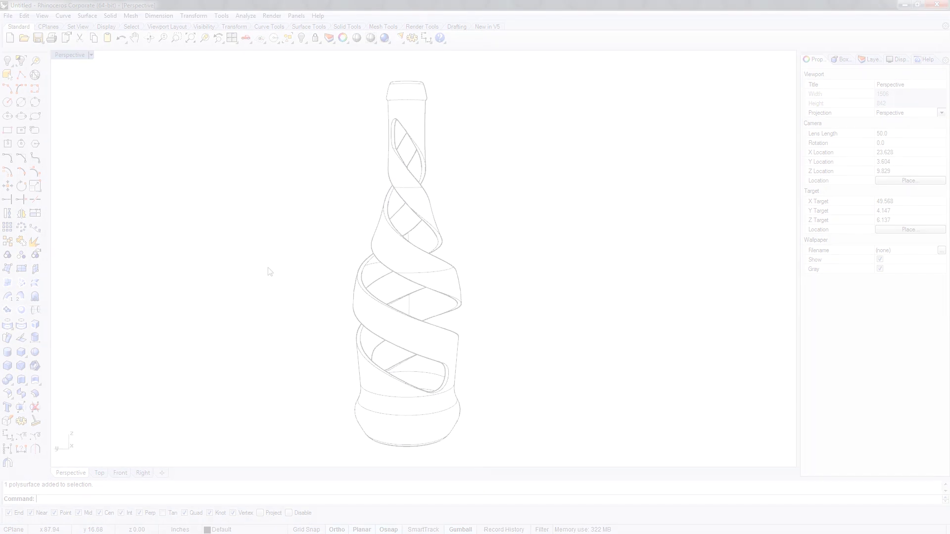